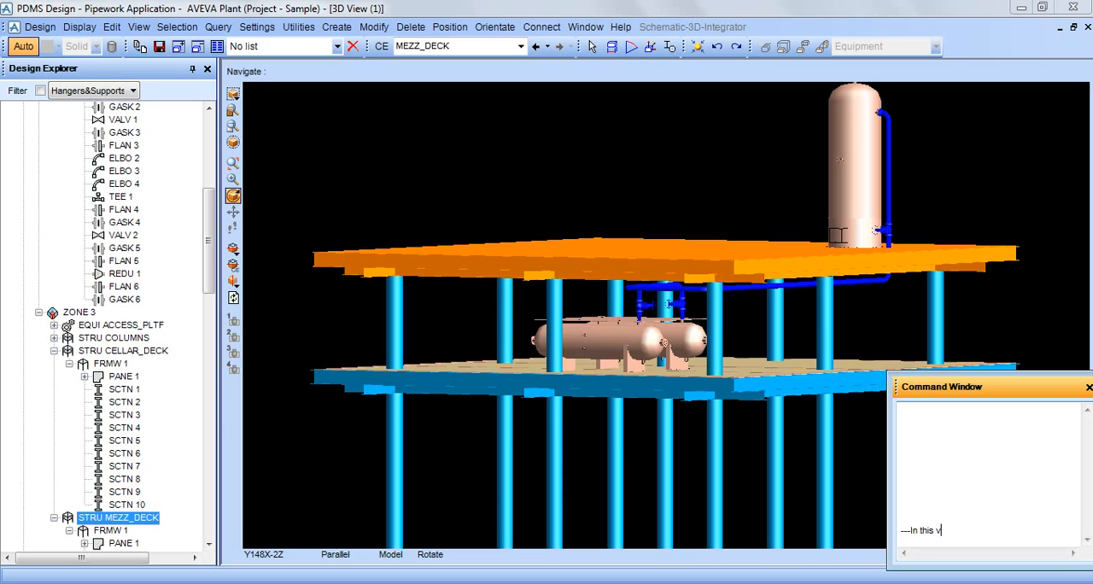
Finish the command-window comments reading "---In this video i ll let you know to change" and "-- the piping spec.".
type("ll let you know to chang")
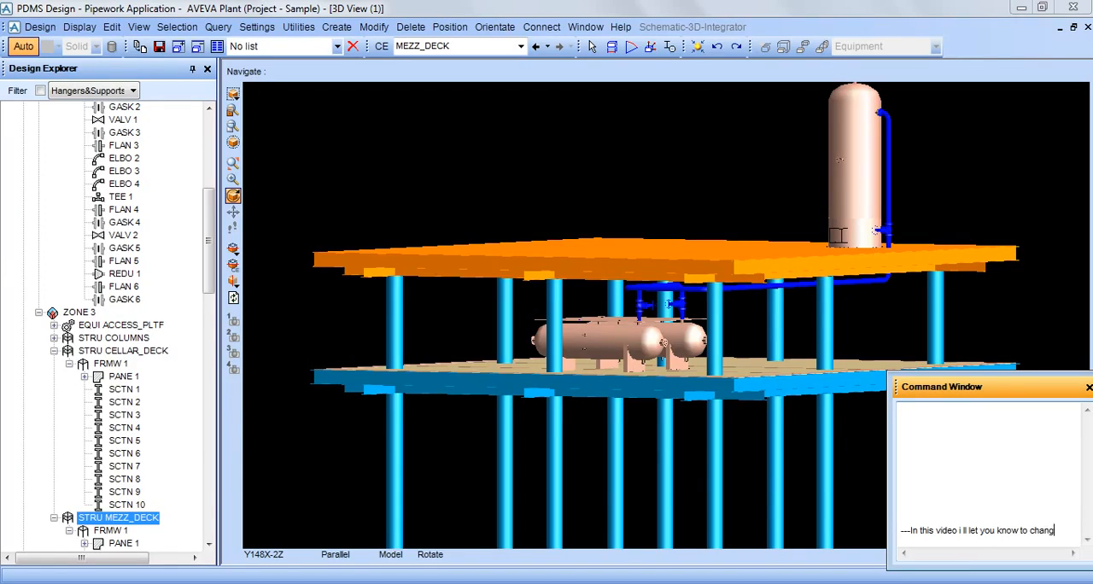
type("e")
key("Return")
type("--")
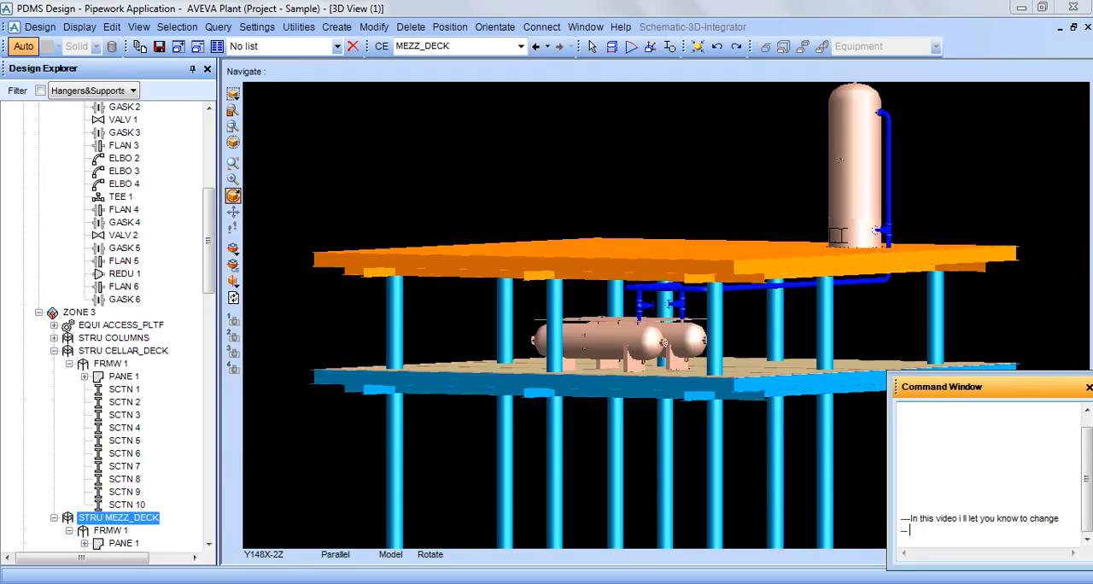
type(" the piping spec.")
key("Return")
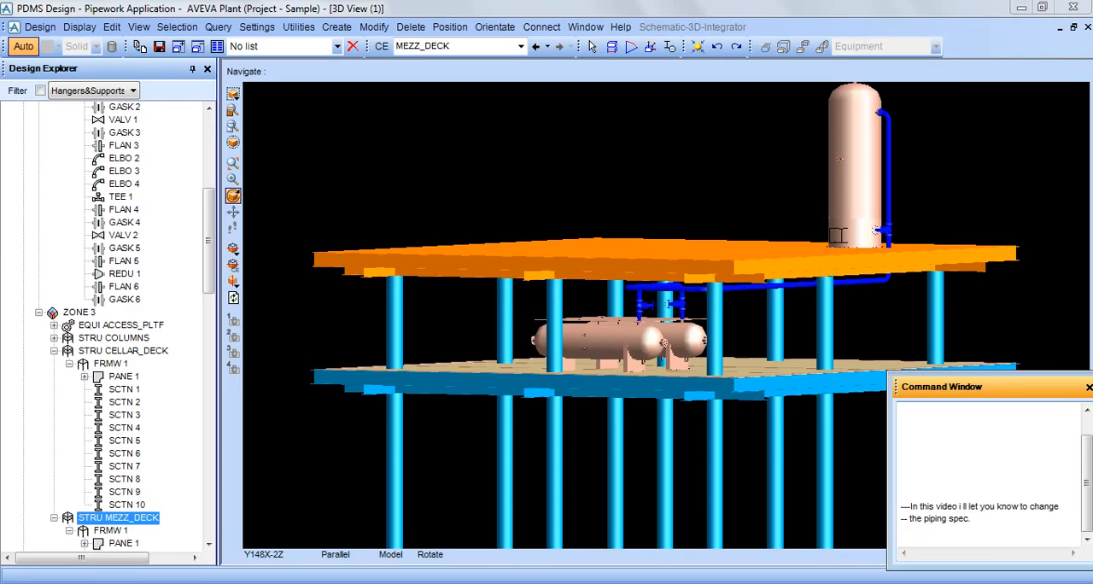
Try to enter the line "__ piping spec we changed very frequently" in the command window.
type("__ piping spec we chang")
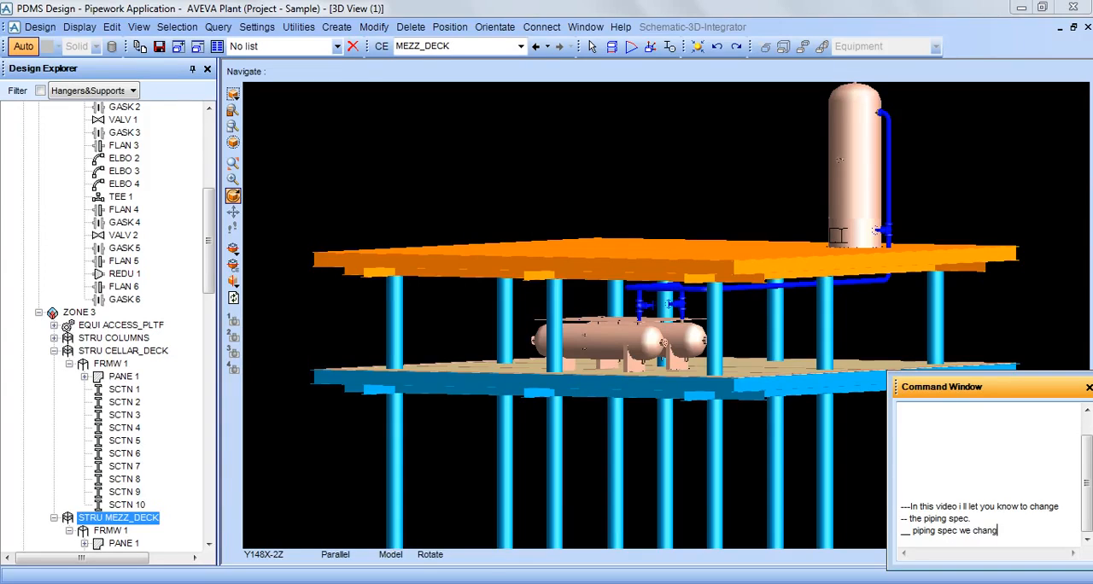
type("ed very frequently")
key("Return")
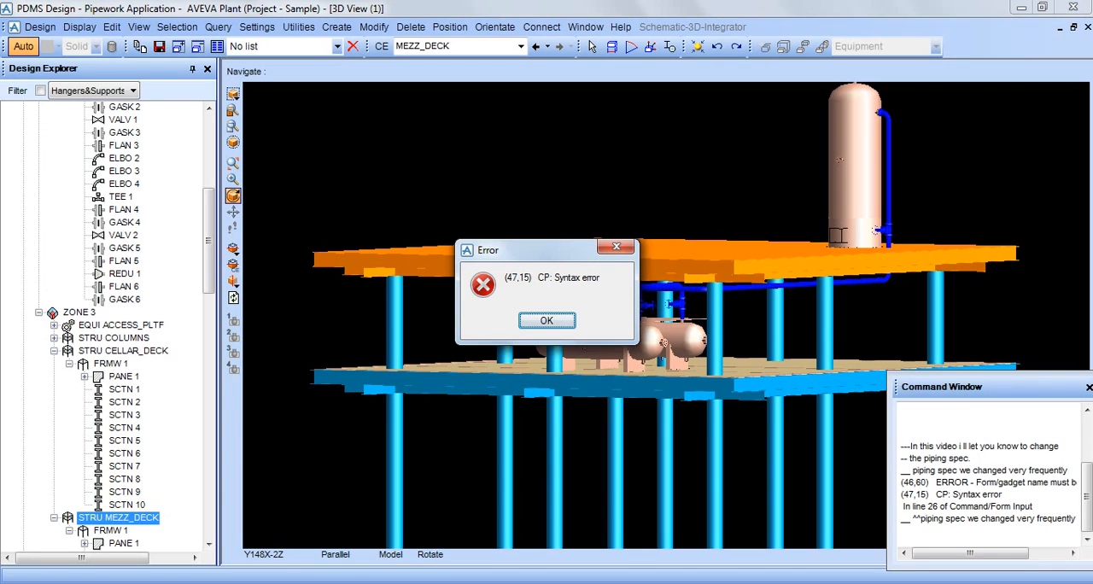
key("Return")
Enter the comment "--- due to change in P&ID" in the command window.
type("---")
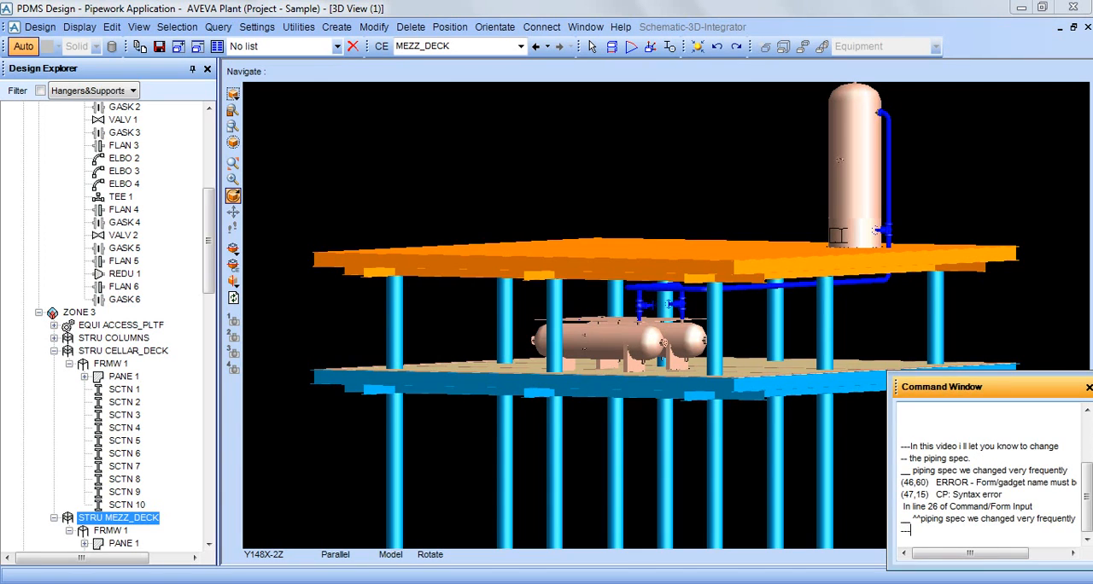
type(" due to change in P&ID")
key("Return")
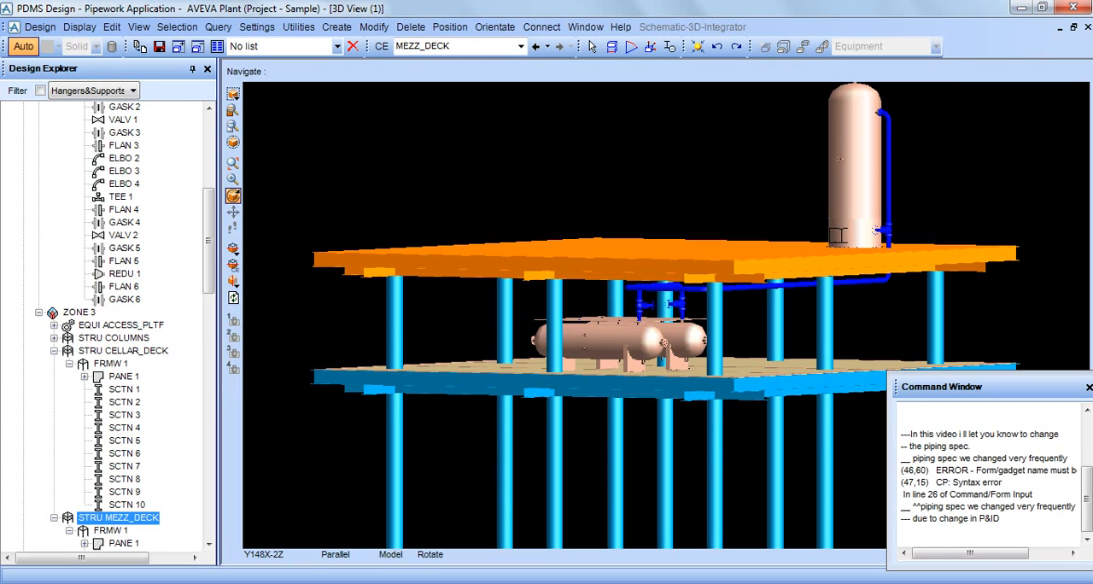
Enter the comment "--- let start" in the command window.
left_click(905, 530)
type("__")
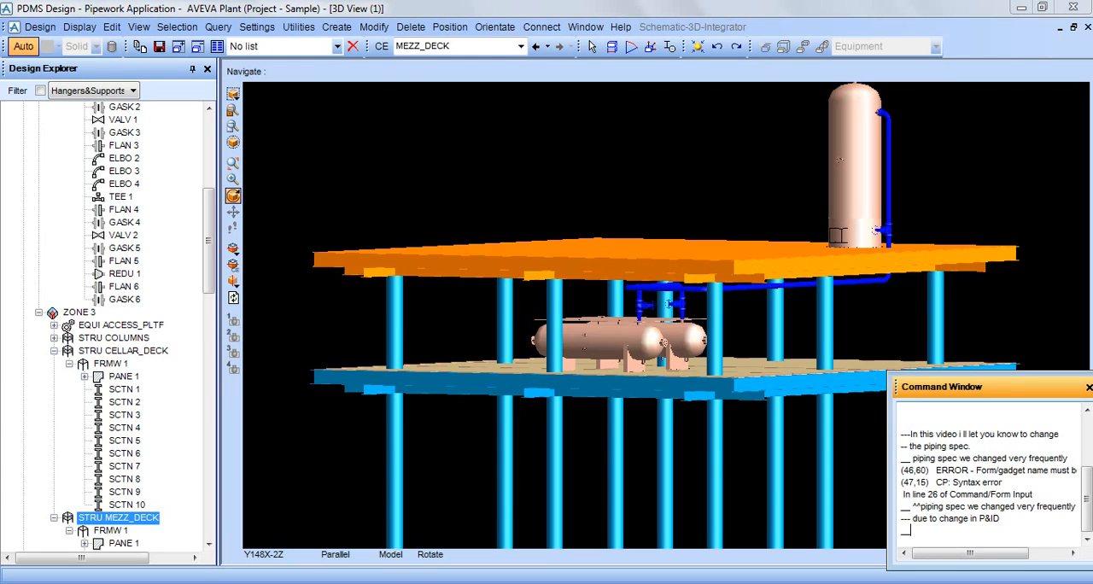
key("BackSpace")
key("BackSpace")
type("-- let start")
key("Return")
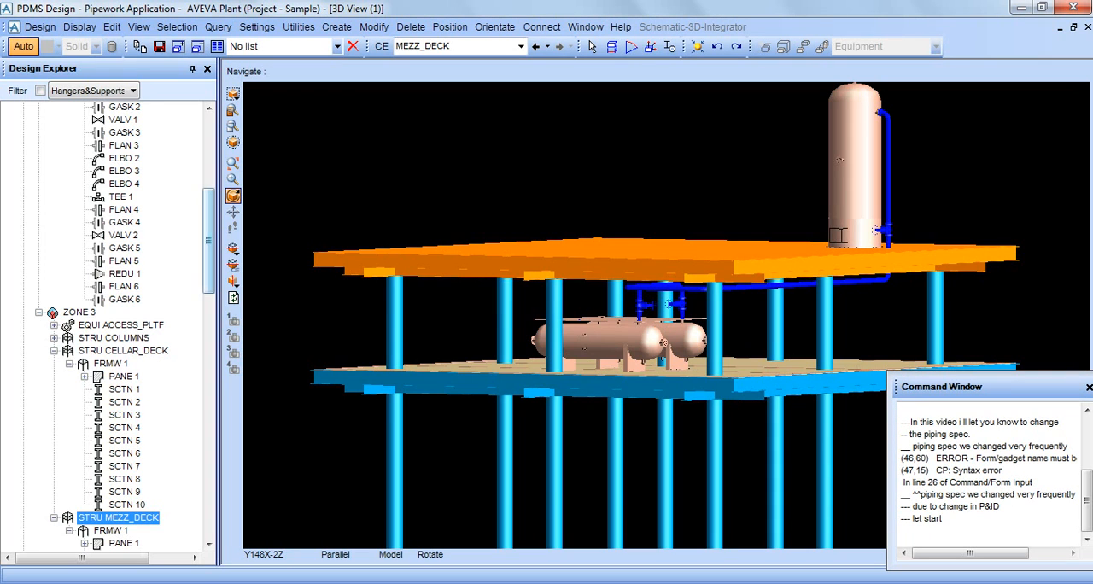
Collapse pipe 1020-PG in the model tree and pick the horizontal pipe run beneath the mezzanine deck to identify its pipe.
scroll(109, 324, "up", 7)
left_click(54, 158)
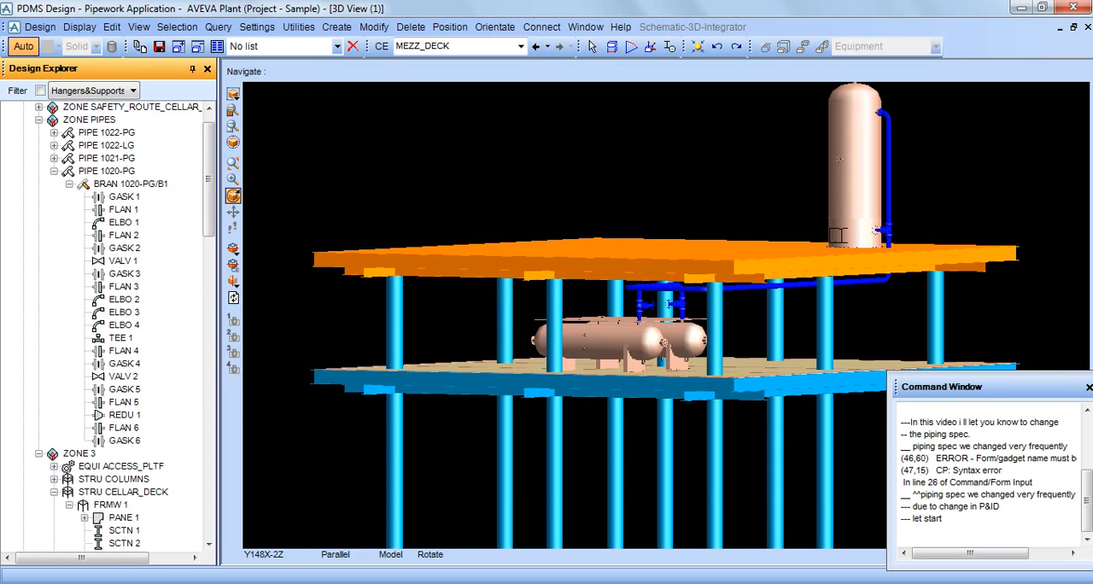
left_click(54, 171)
left_click(107, 159)
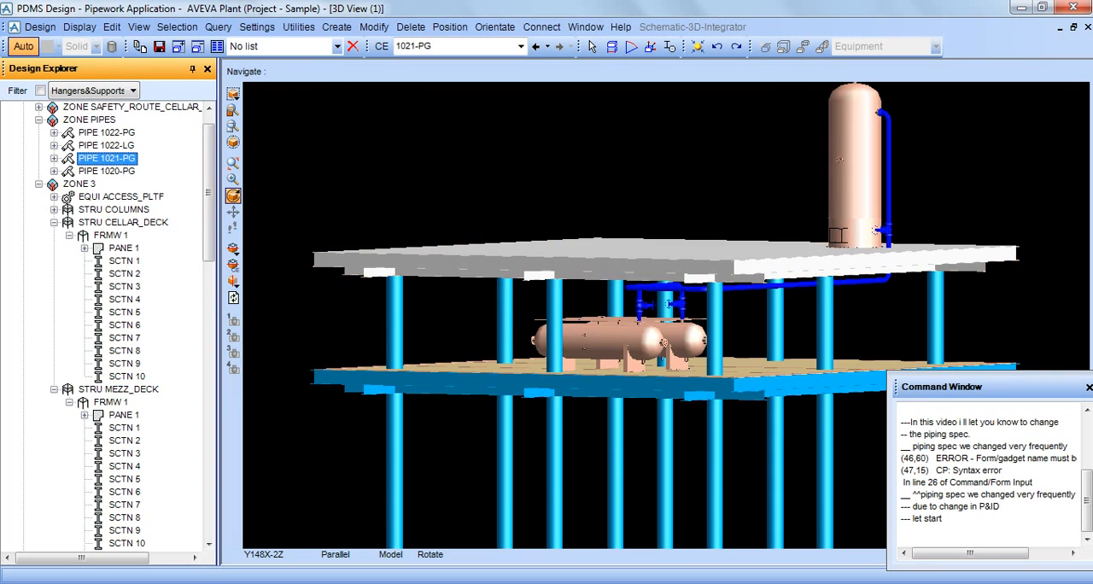
left_click(690, 289)
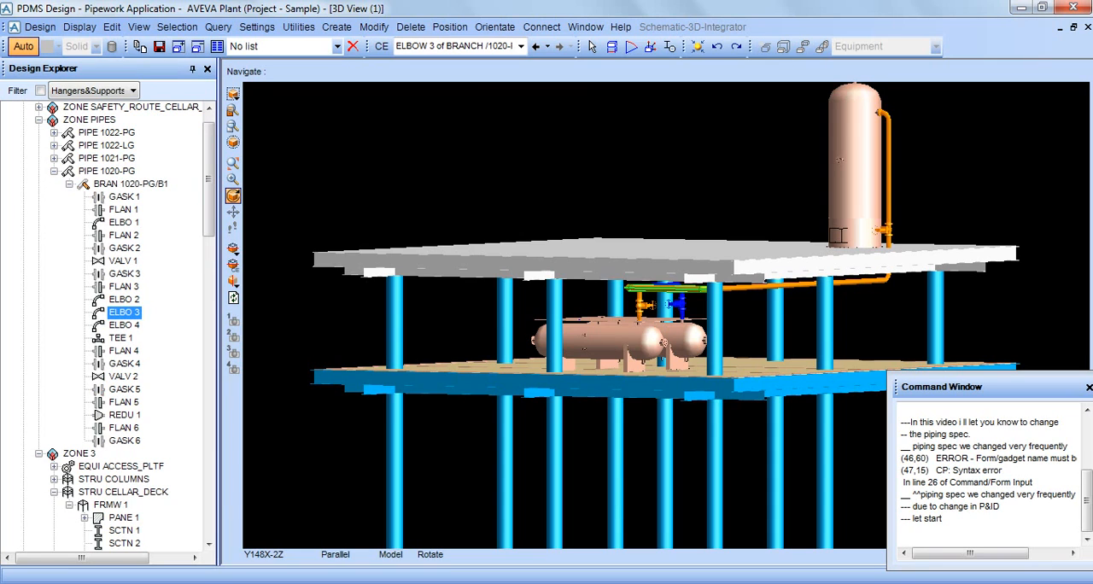
Set the 3D view background to colour 265 with the command !!gph3ddesign1.view.background = 265.
left_click(904, 530)
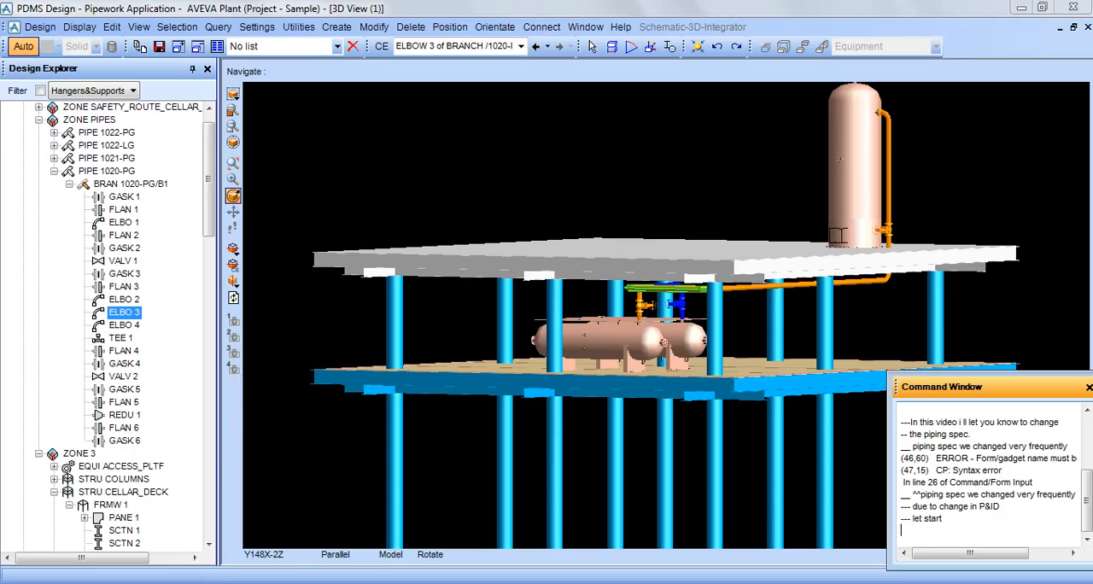
type("!!gph3ddesign1.view.back")
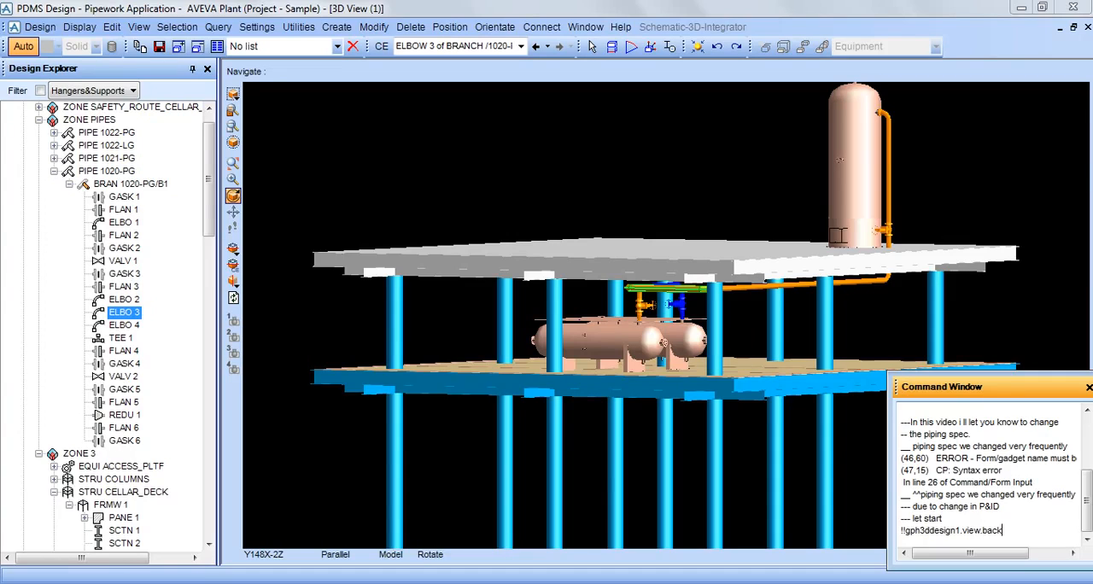
type("ground = 265")
key("Return")
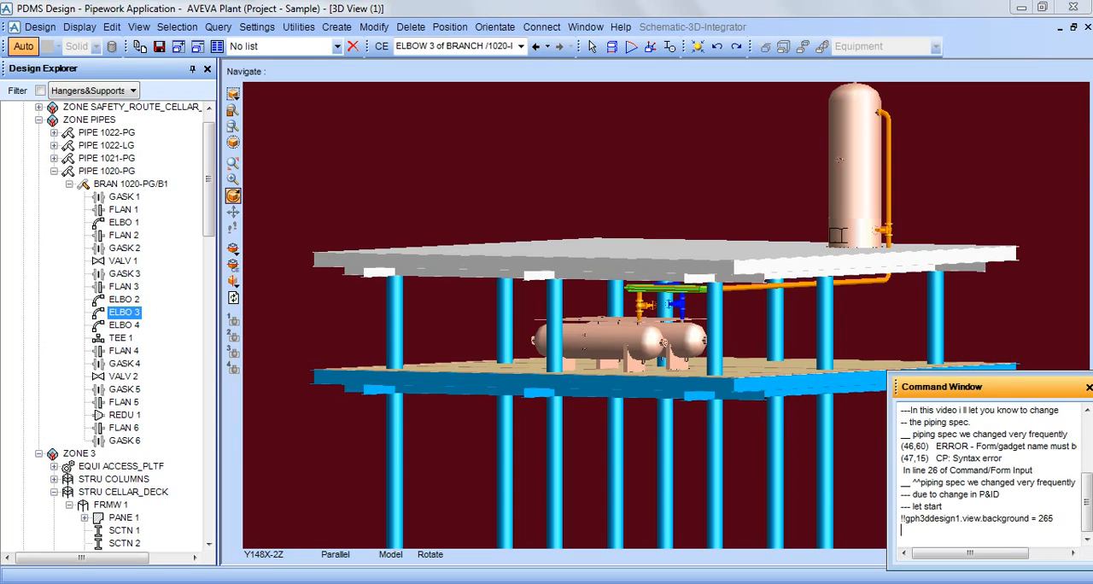
Change the 3D view background to colour 252 by rerunning the background command with that value.
key("Up")
key("BackSpace")
key("BackSpace")
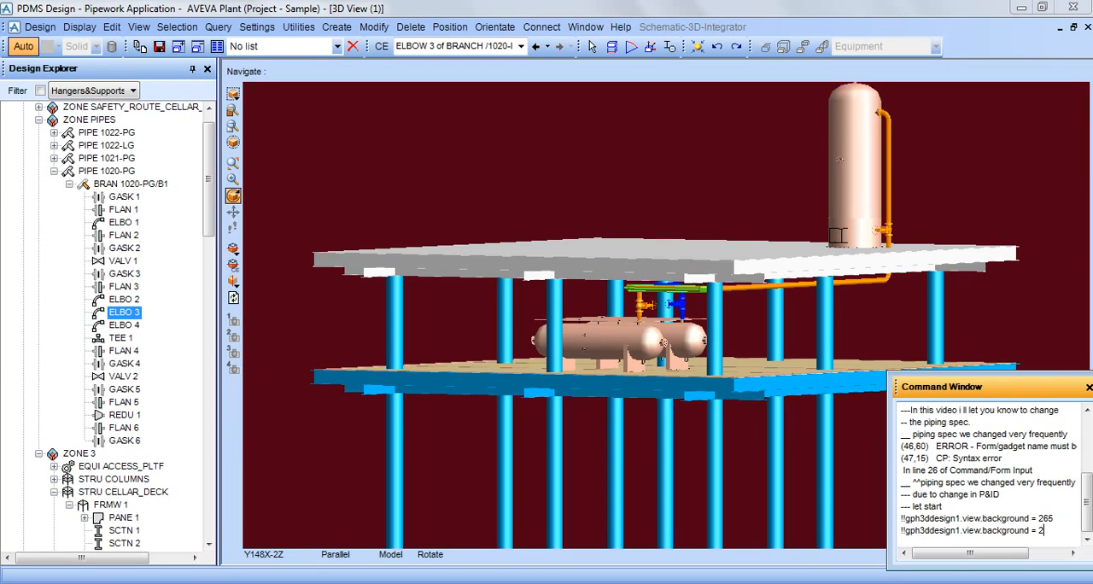
type("52")
key("Return")
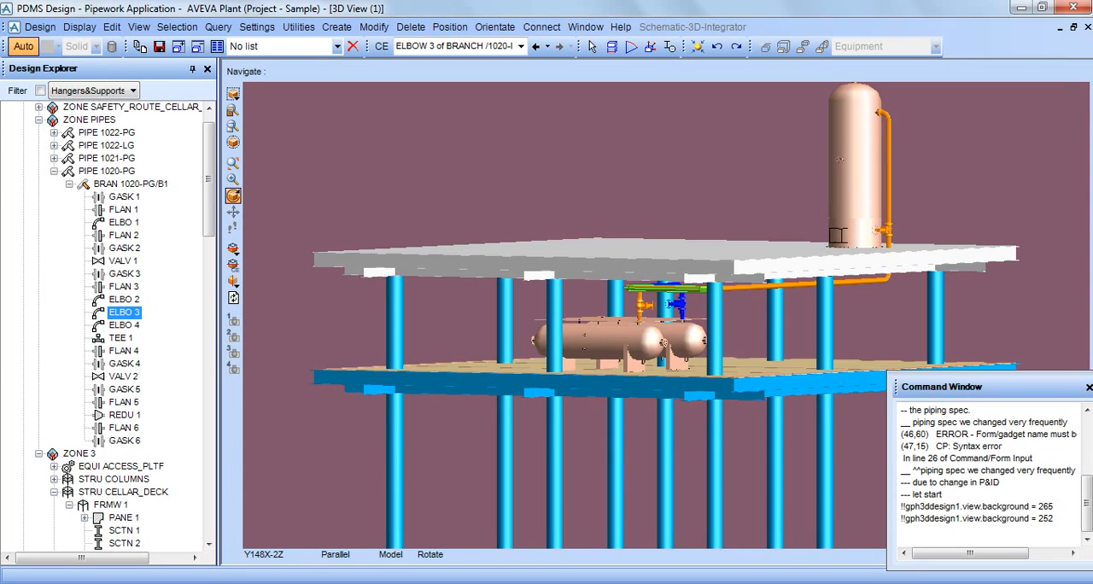
Change the 3D view background to colour 130 by rerunning the background command with that value.
key("Up")
key("BackSpace")
key("BackSpace")
key("BackSpace")
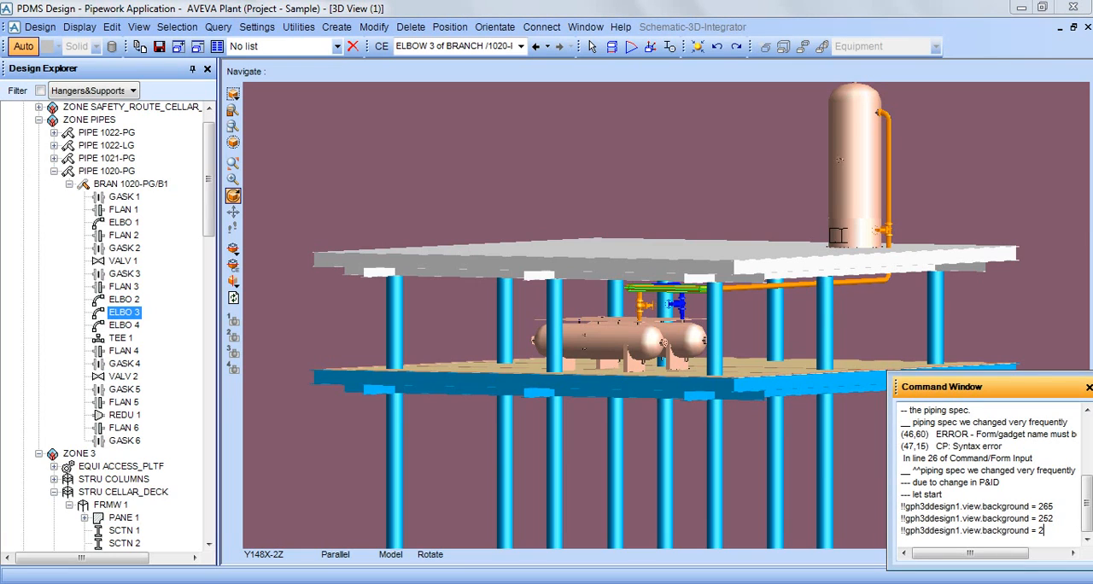
type("1")
type("30")
key("Return")
middle_click_drag(666, 290, 650, 271)
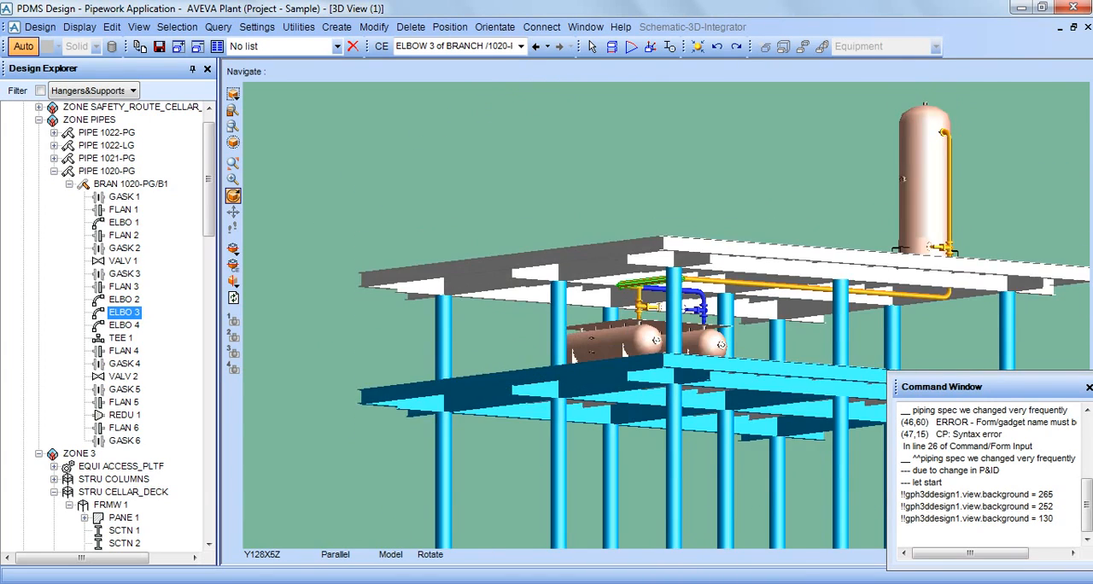
scroll(651, 271, "up", 4)
Clear the command window and query the piping specification of pipe 1020-PG with q pspec.
right_click(932, 470)
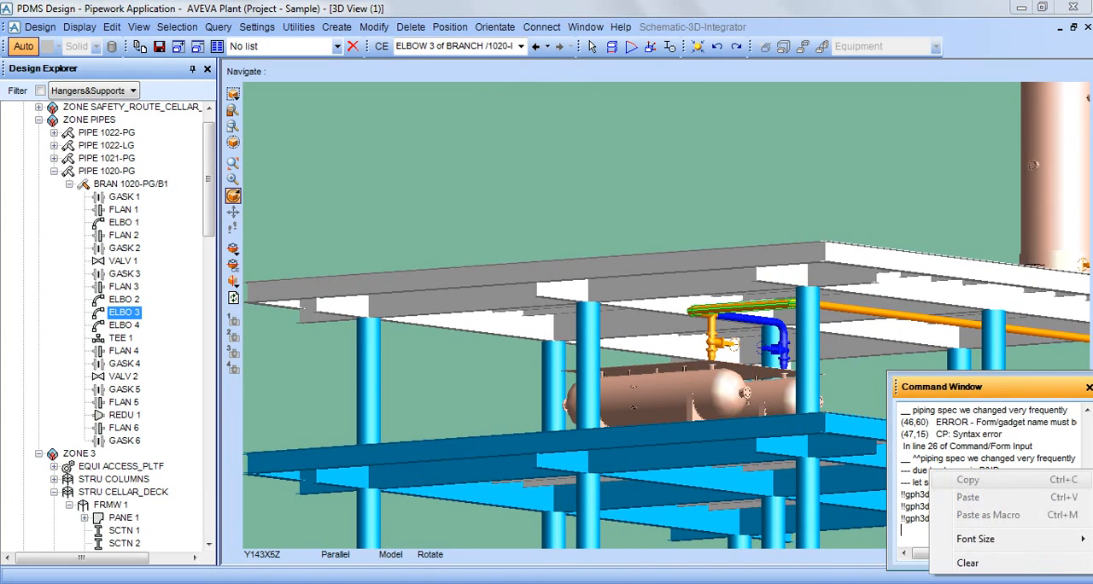
left_click(968, 563)
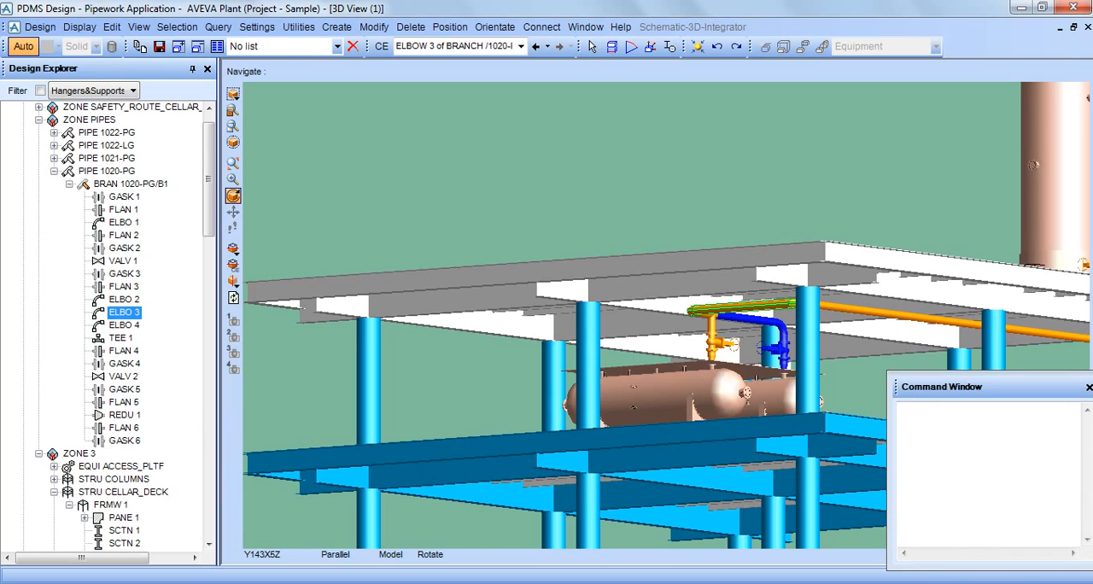
left_click(54, 171)
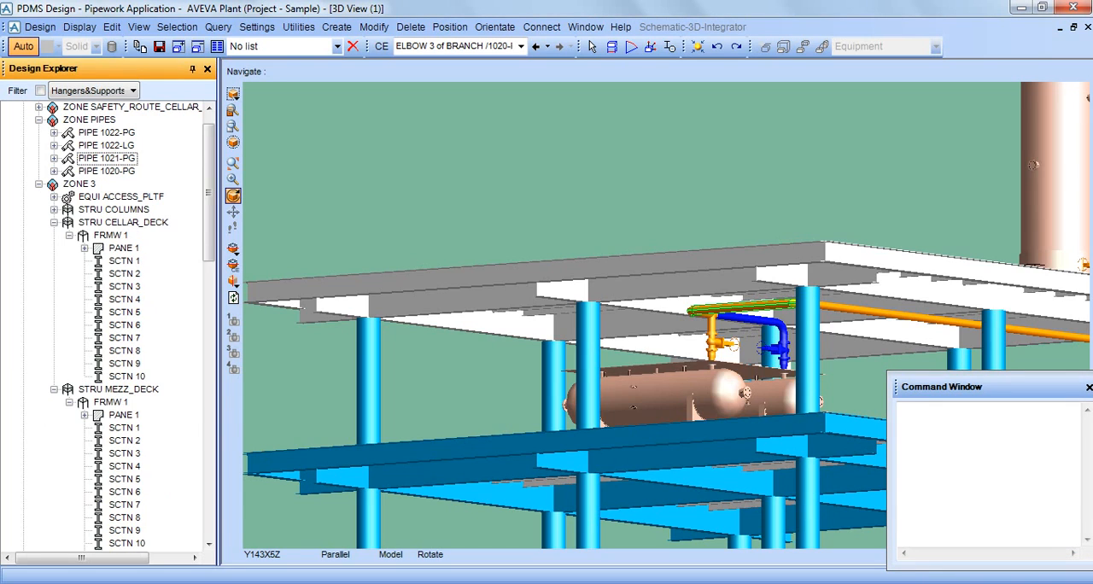
left_click(106, 171)
left_click(937, 494)
type("q")
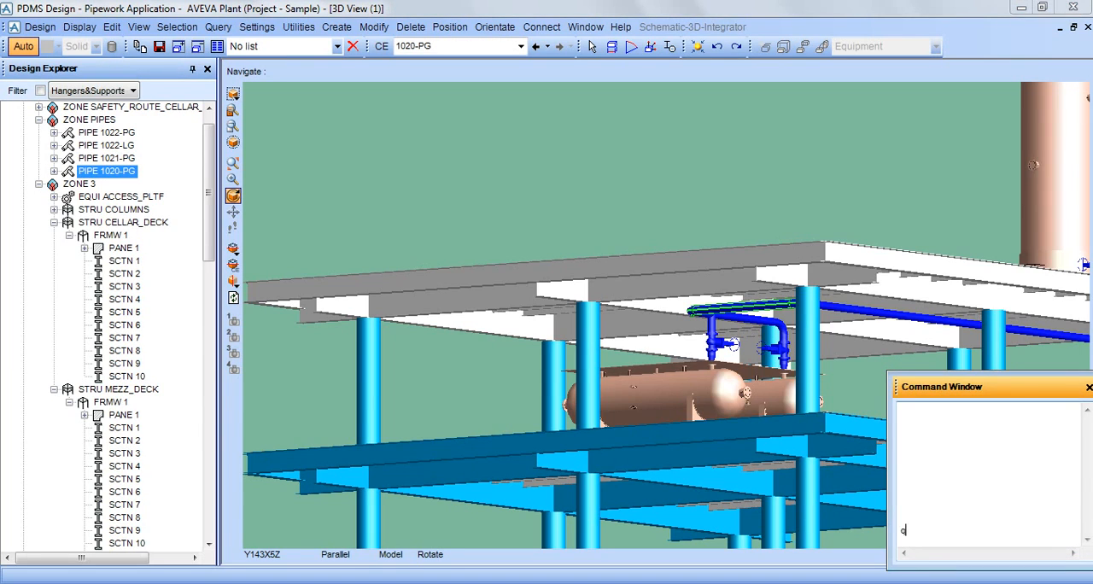
type(" pspec")
key("Return")
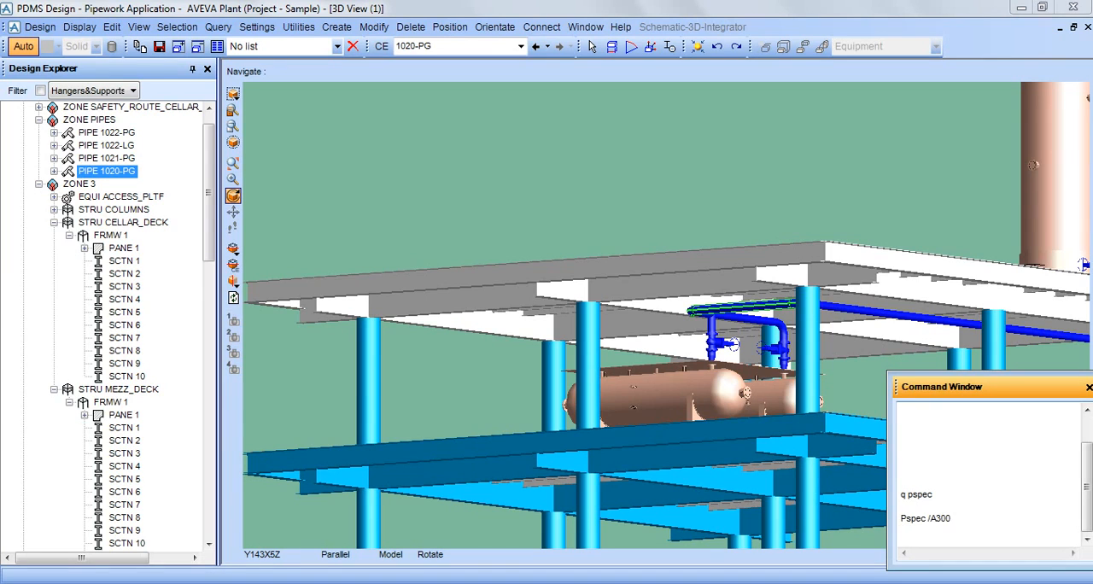
Examine the piping beneath the mezzanine deck up close and pick elbow 3 of branch 1020-PG/B1.
left_click(107, 171)
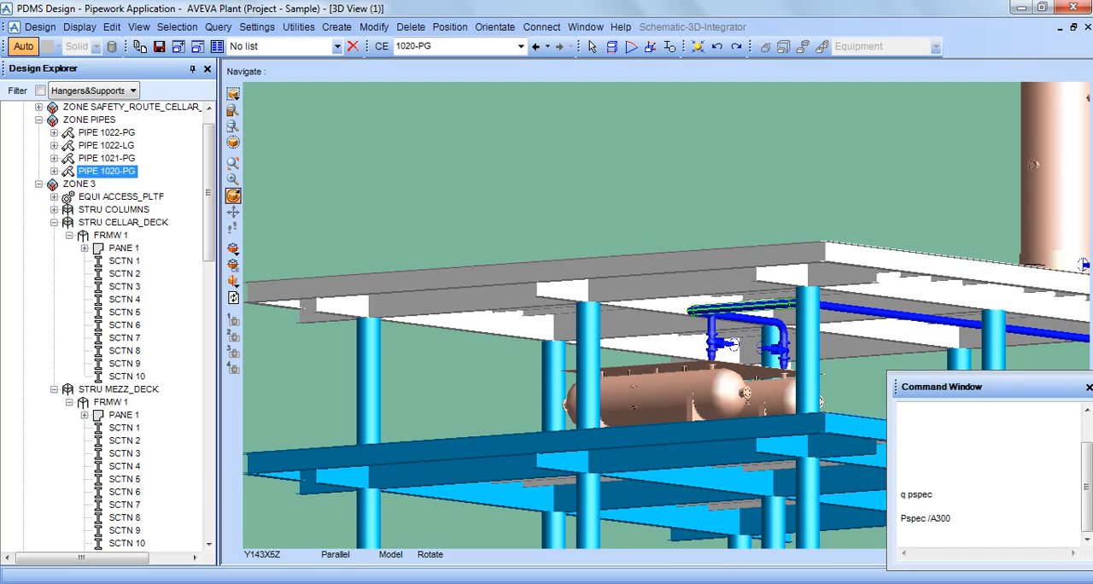
left_click(123, 415)
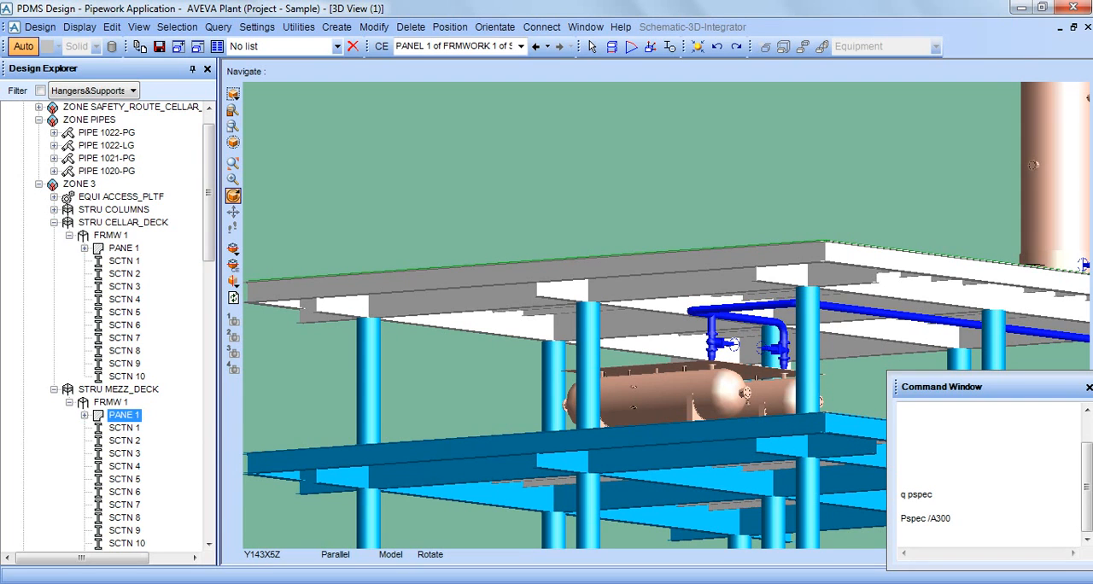
scroll(829, 299, "up", 5)
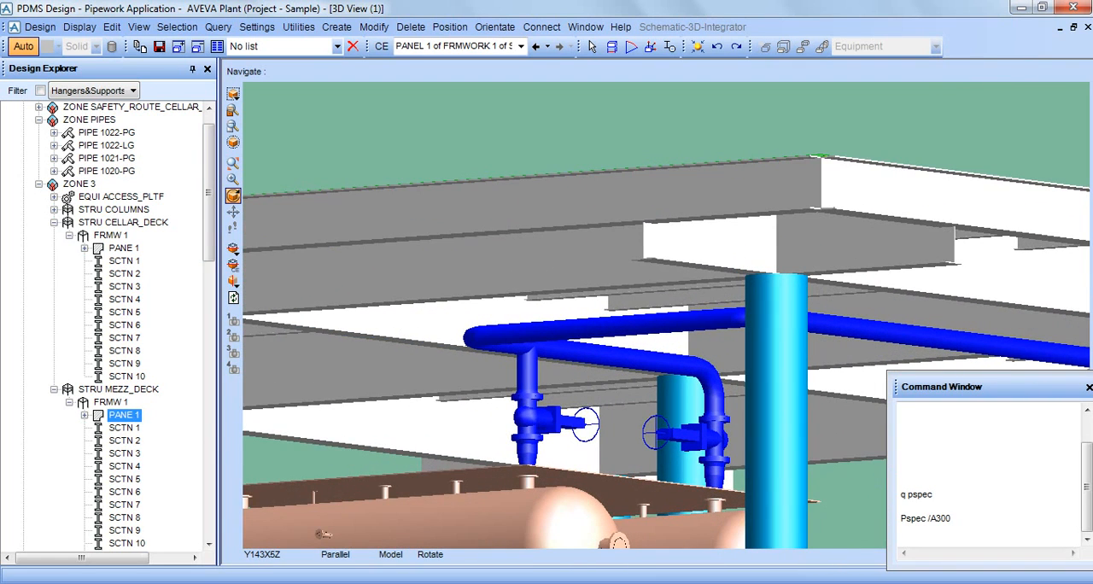
left_click(547, 269)
middle_click_drag(546, 282, 701, 282)
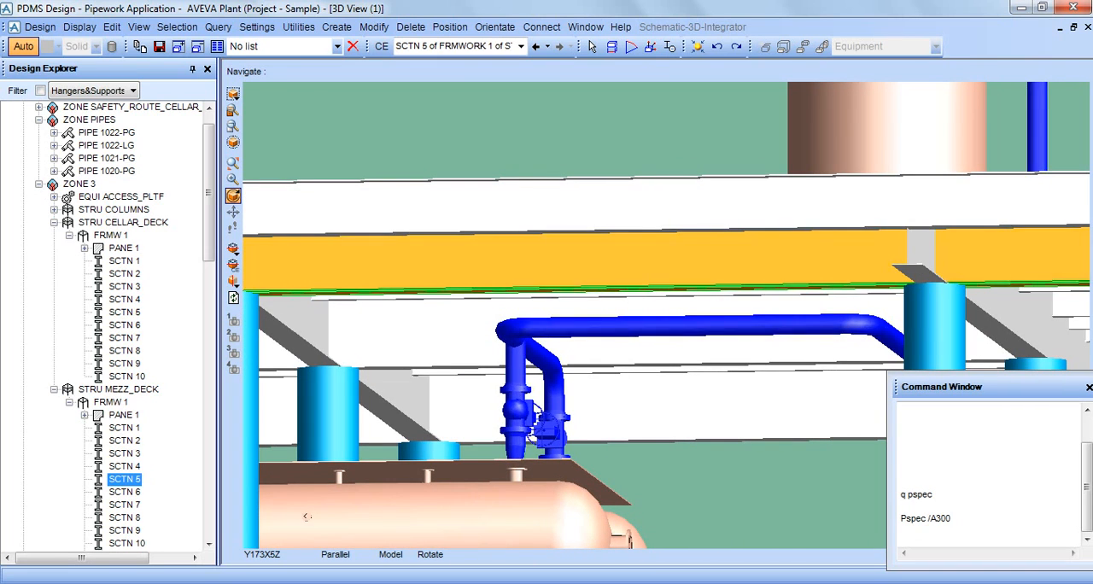
left_click(517, 401)
left_click(863, 324)
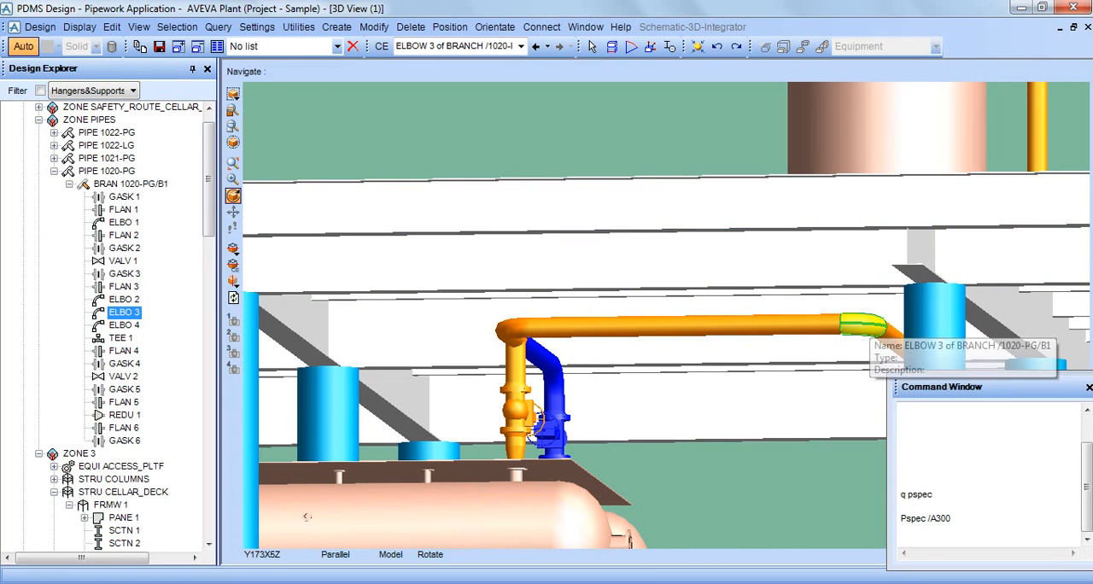
Change the specification of pipe 1020-PG to A1A and close the pipe specification form.
left_click(107, 171)
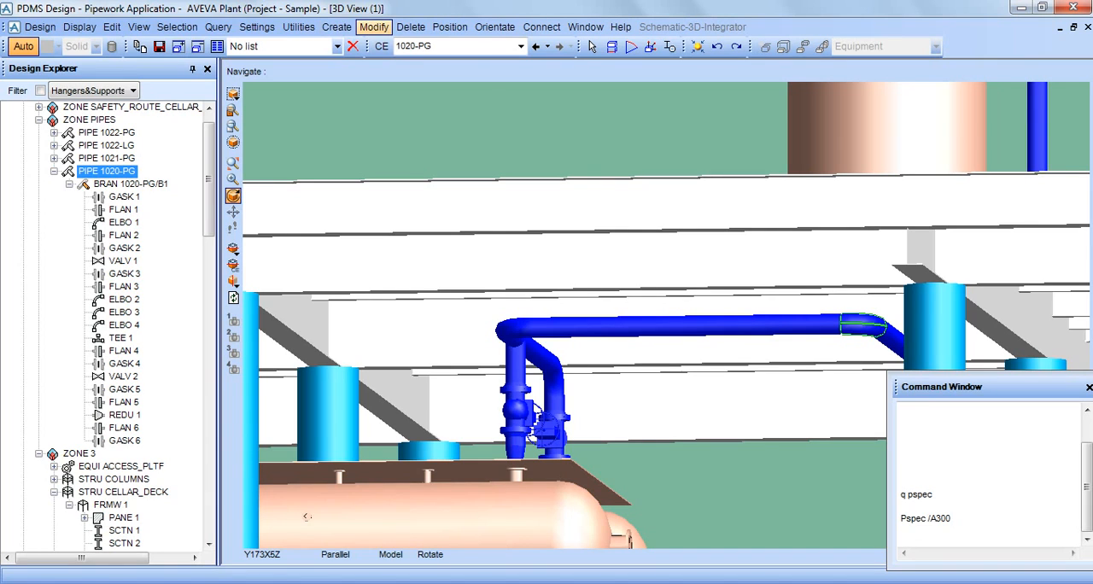
left_click(374, 26)
mouse_move(418, 263)
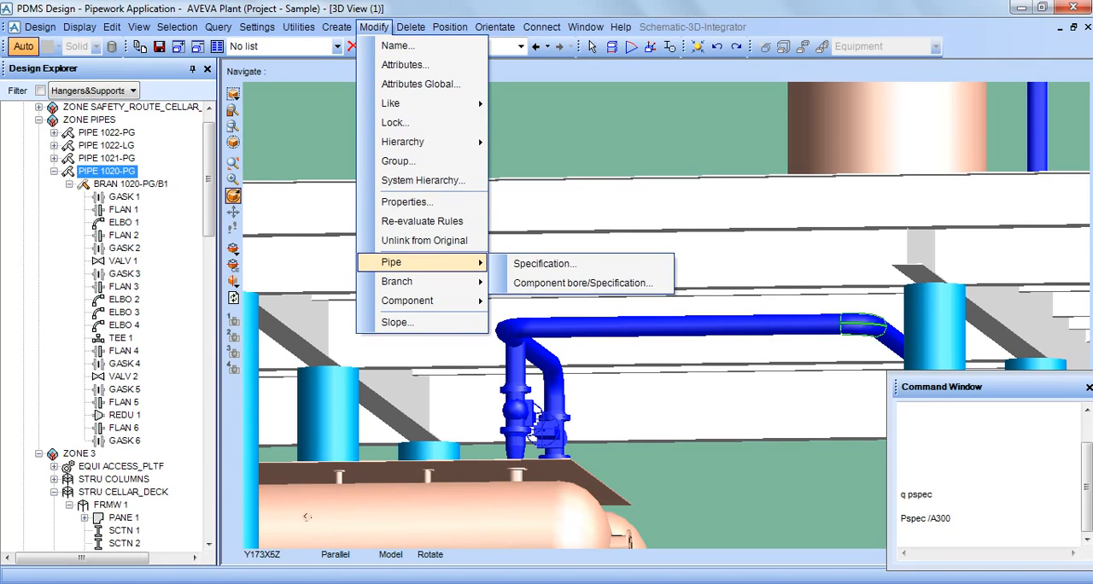
left_click(545, 263)
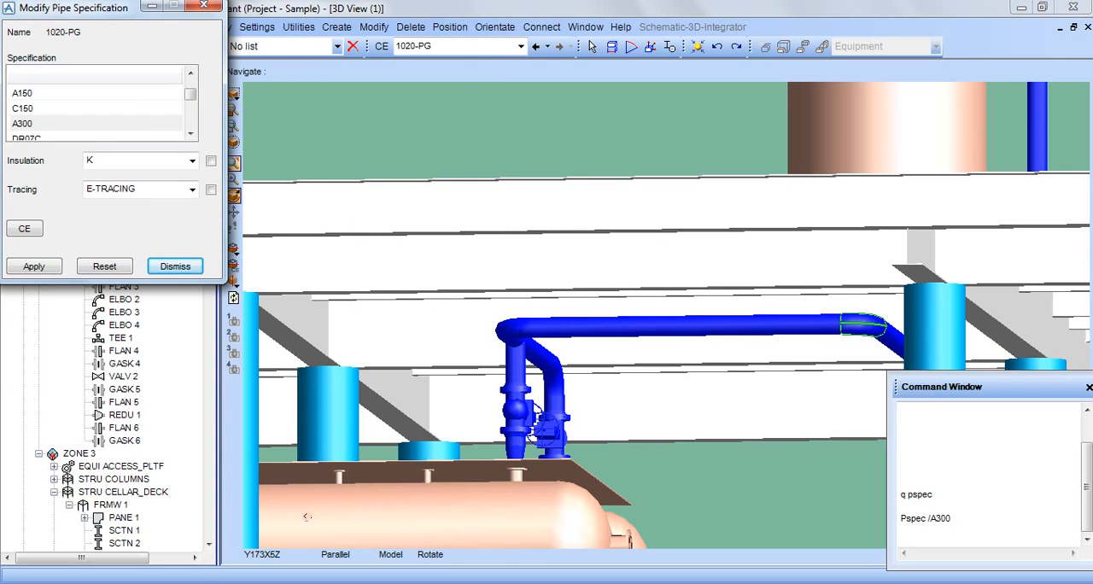
left_click(96, 93)
left_click_drag(191, 94, 191, 86)
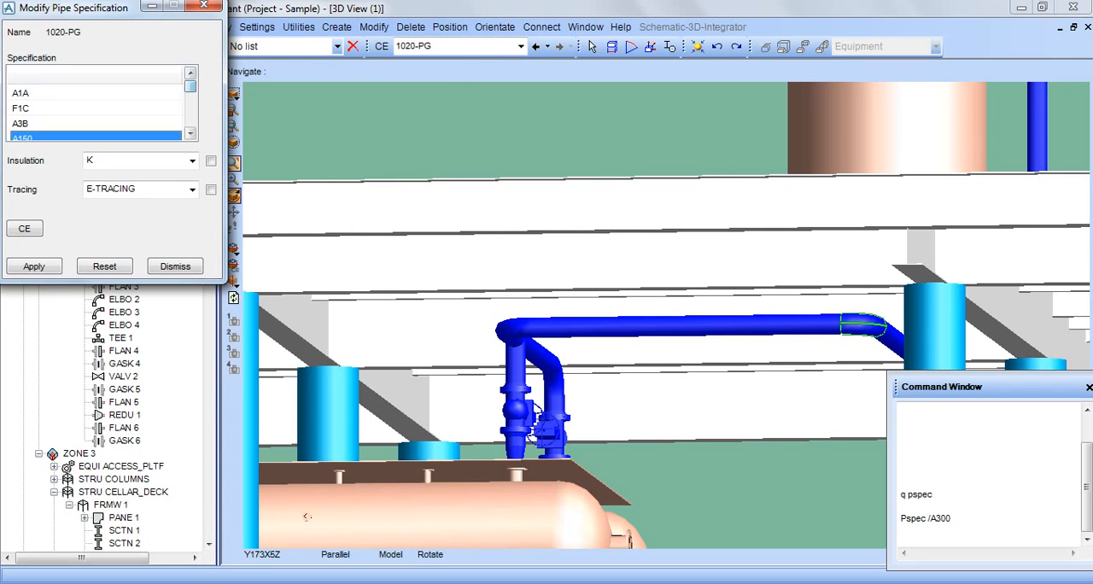
left_click(95, 93)
left_click(34, 266)
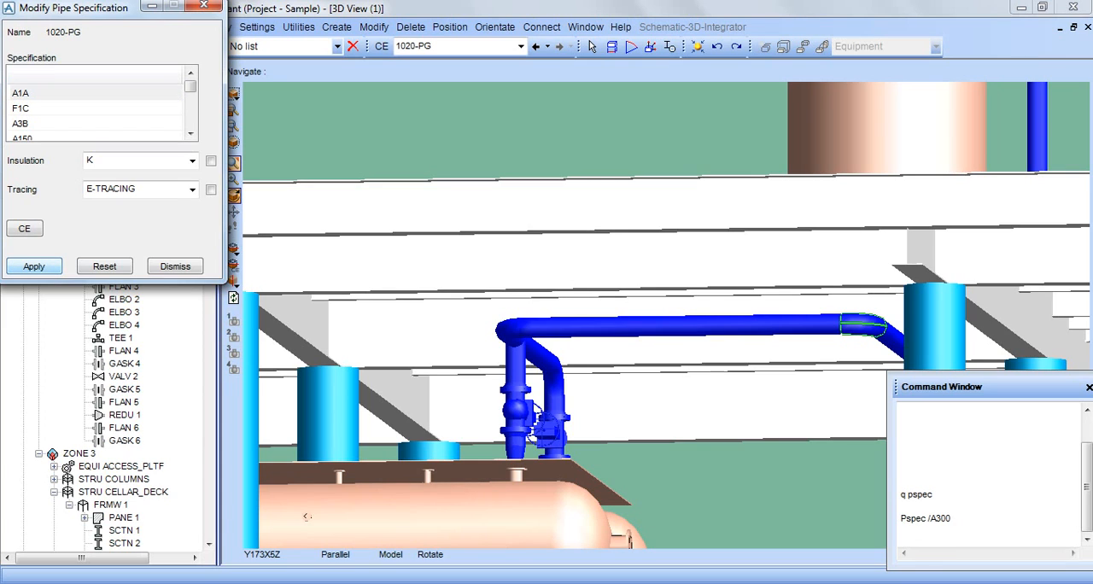
left_click(175, 267)
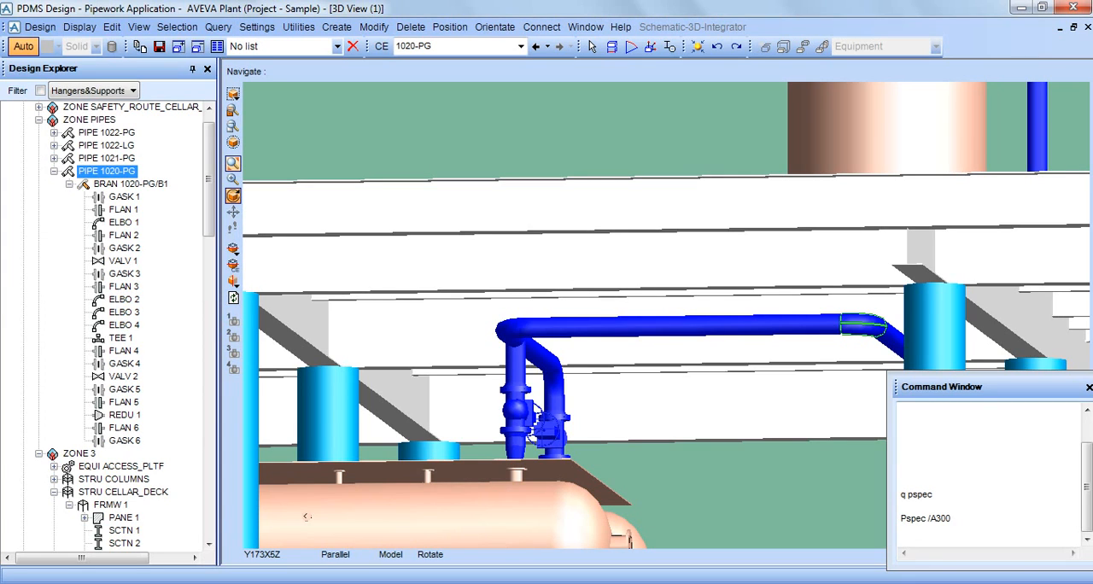
Query the piping specification of pipe 1020-PG again with q pspec.
type("q pspec")
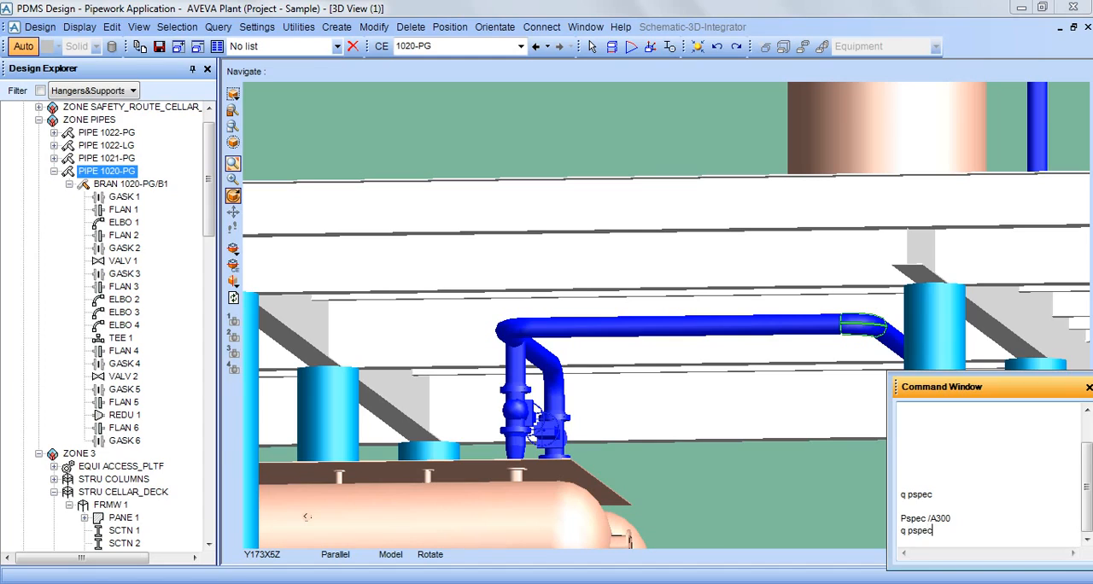
key("Return")
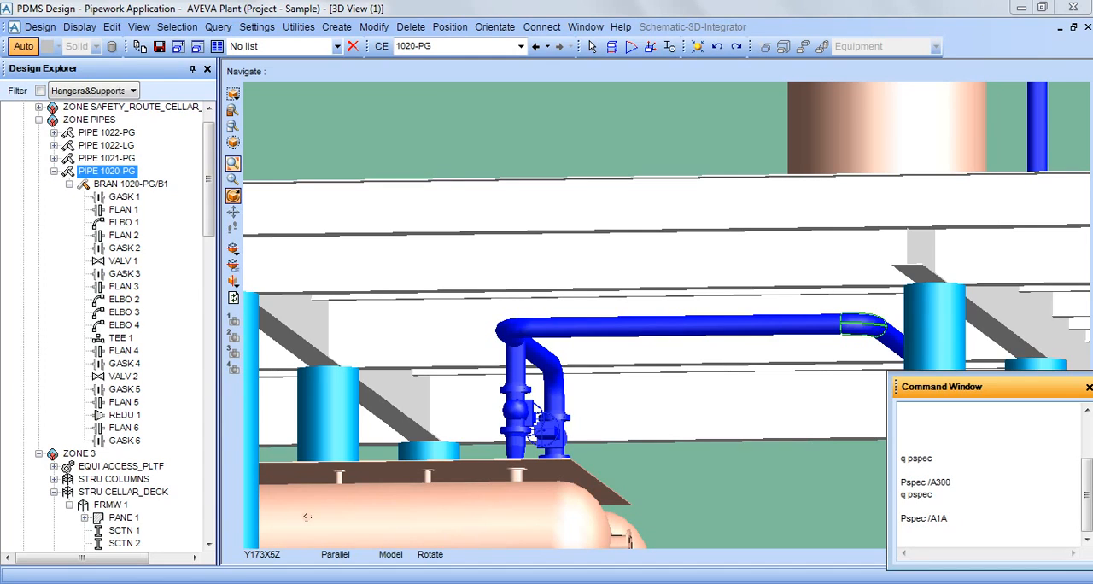
left_click_drag(952, 482, 912, 483)
left_click_drag(949, 519, 929, 519)
left_click(307, 517)
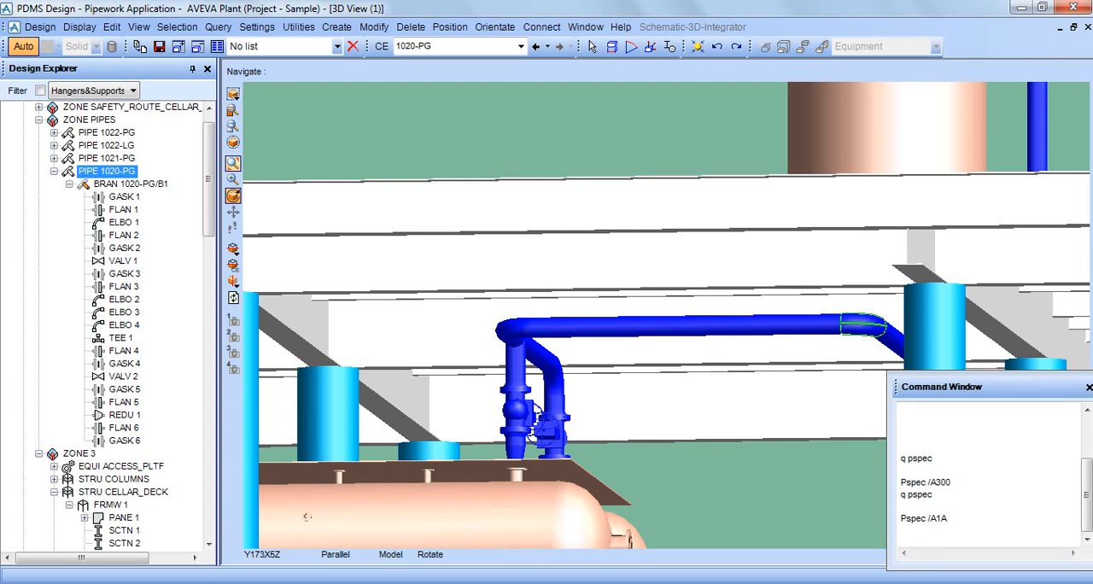
Make branch 1020-PG/B1 the current element and query its piping specification with q pspec.
key("Down")
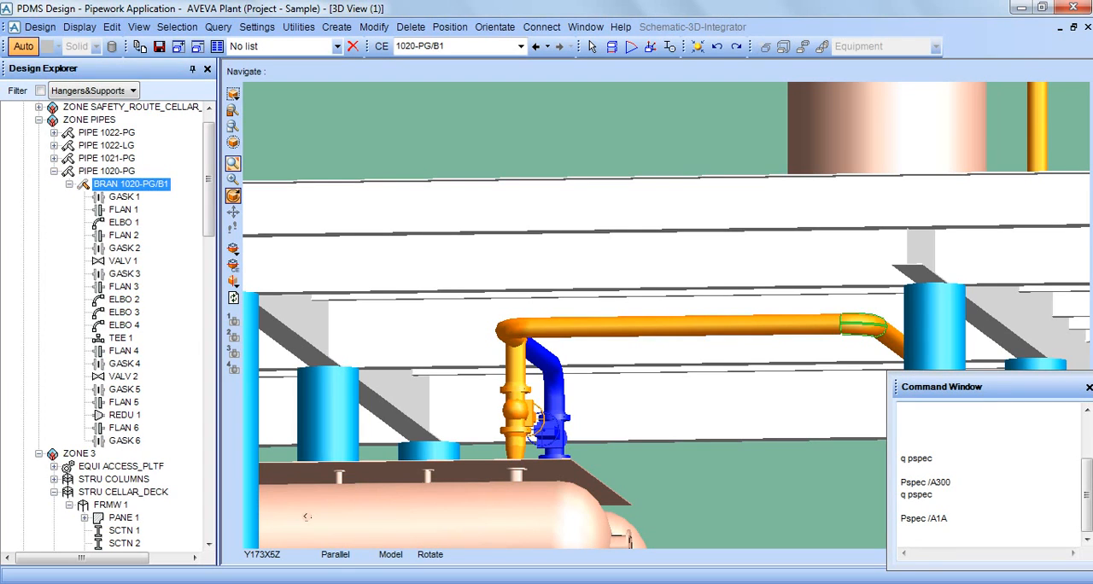
left_click(934, 459)
key("Return")
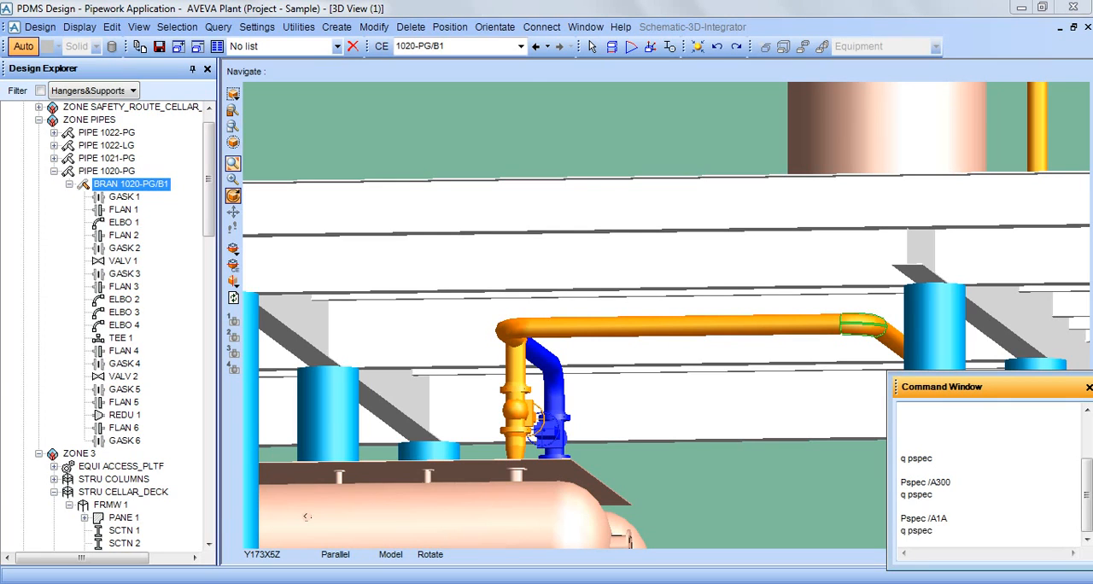
key("Return")
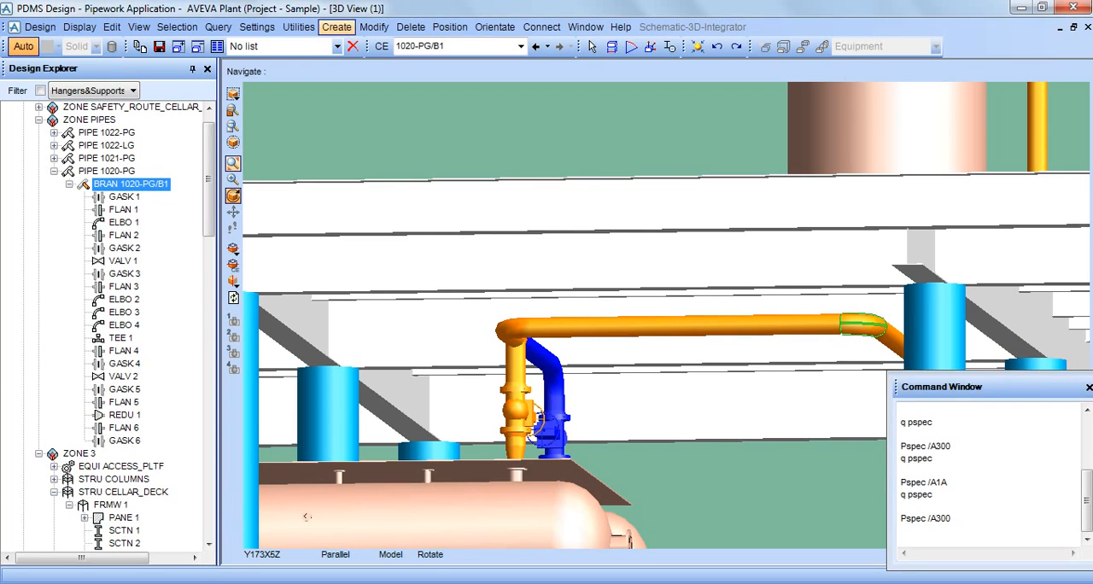
Apply specification A1A to branch 1020-PG/B1 and accept the forced connection at gasket 1.
left_click(373, 26)
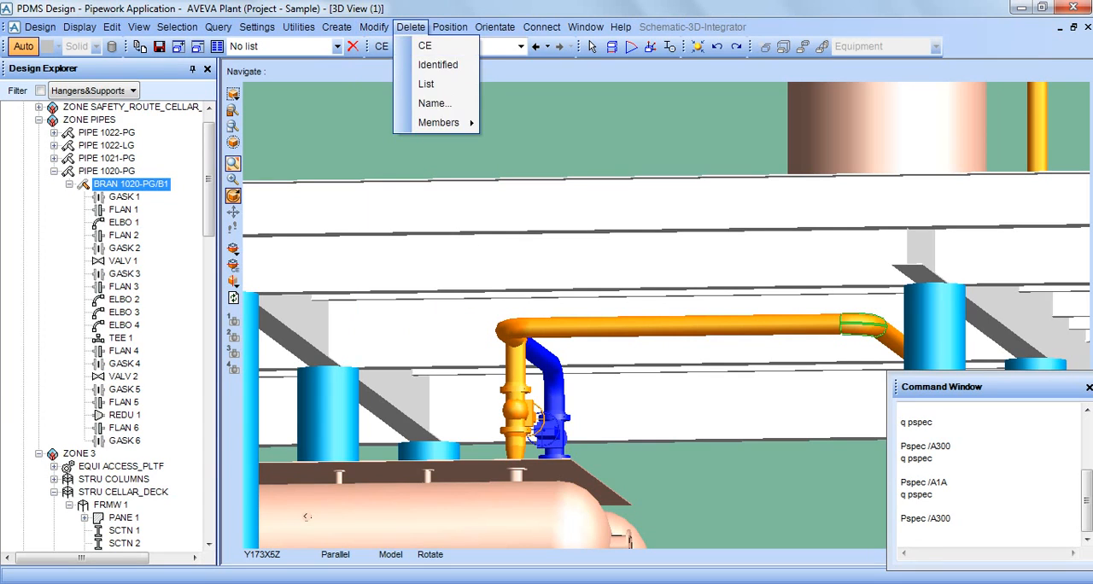
mouse_move(410, 281)
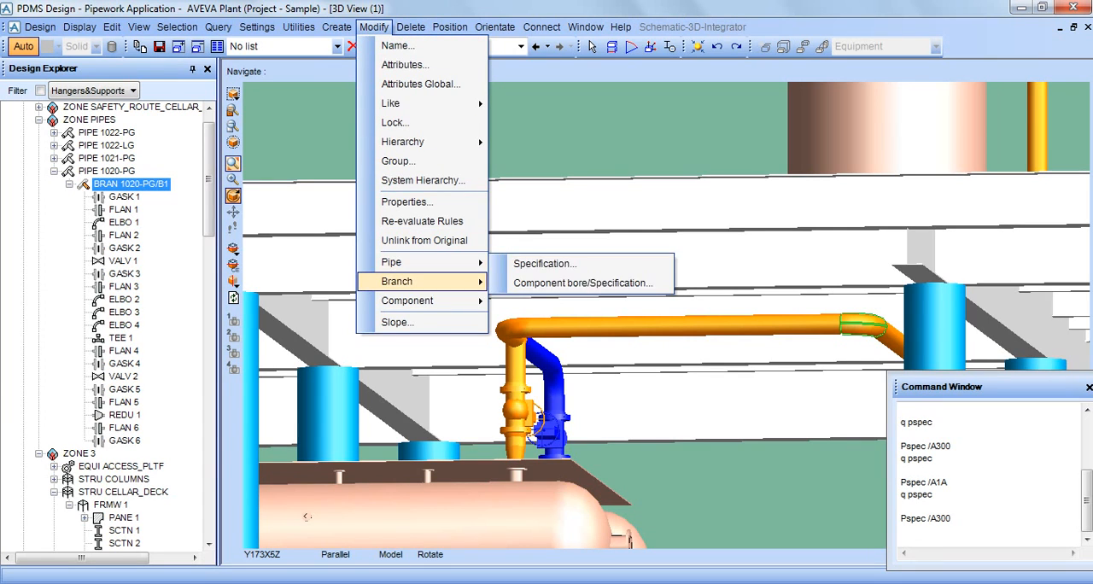
left_click(544, 301)
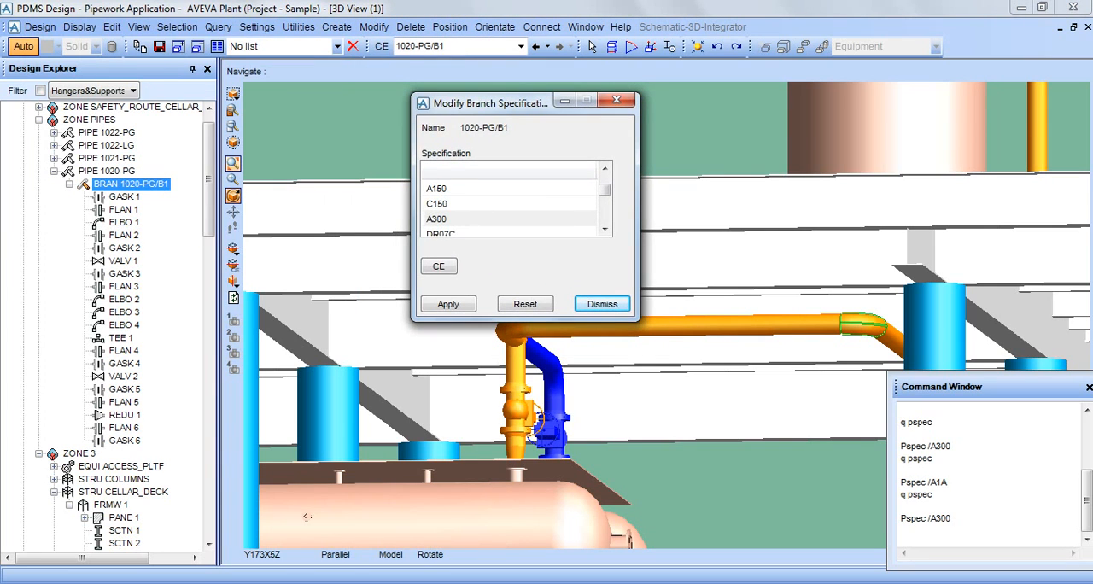
left_click(605, 168)
left_click(605, 168)
left_click(605, 168)
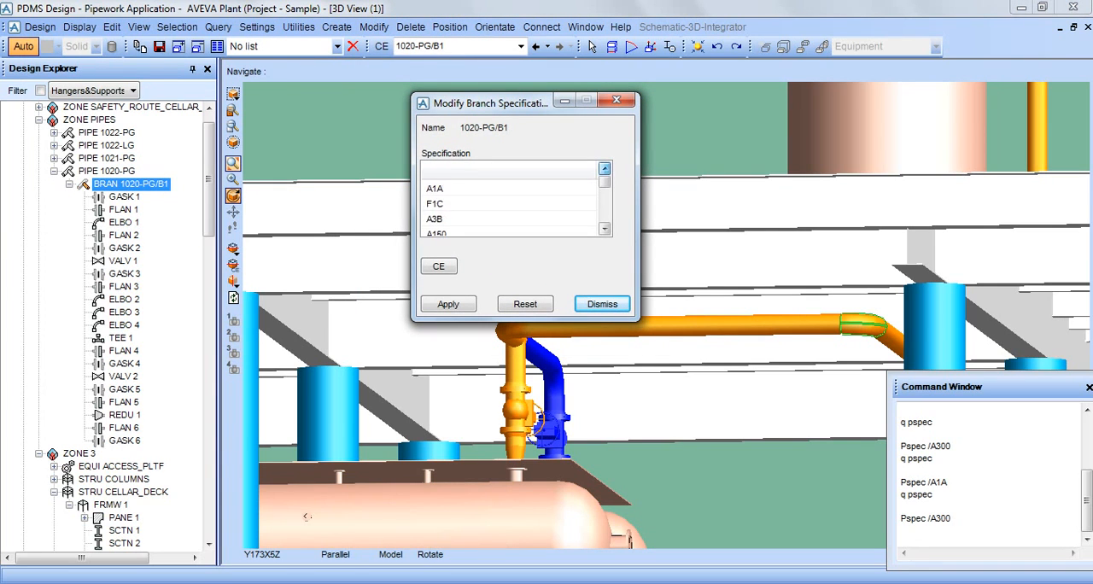
left_click(435, 189)
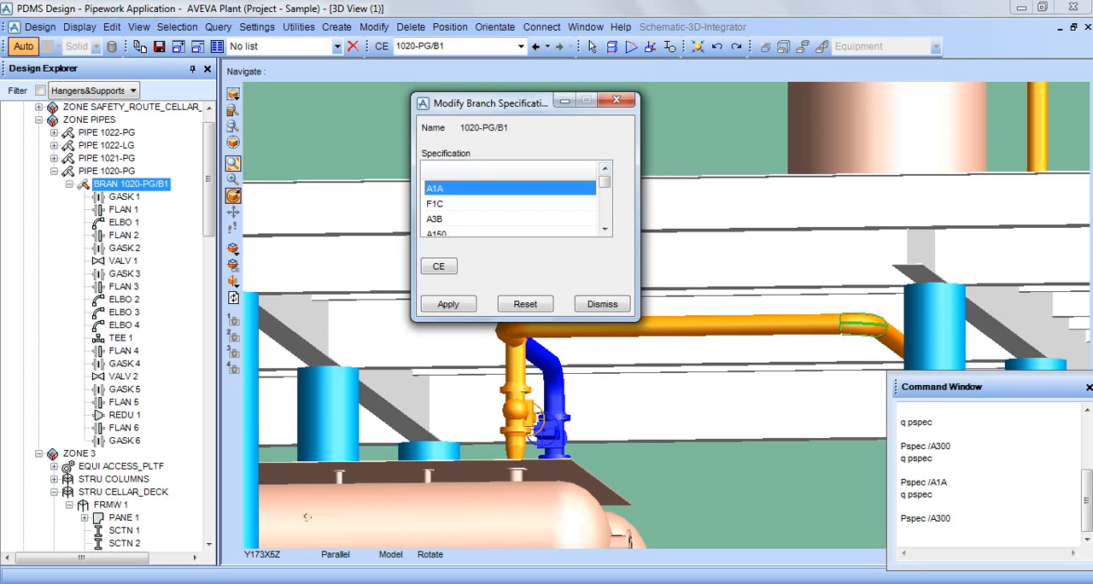
left_click(449, 304)
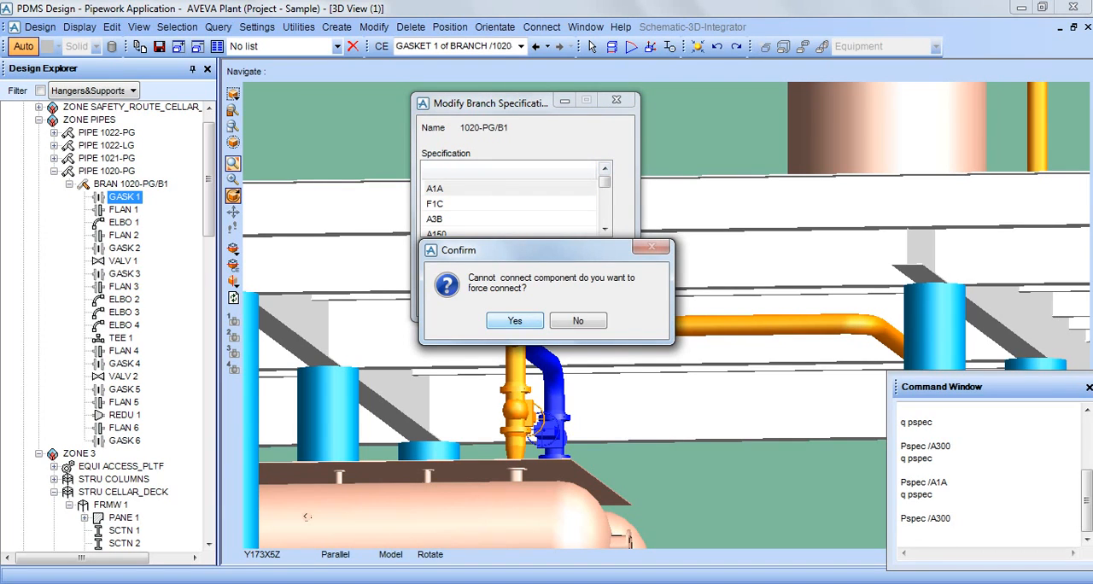
key("Return")
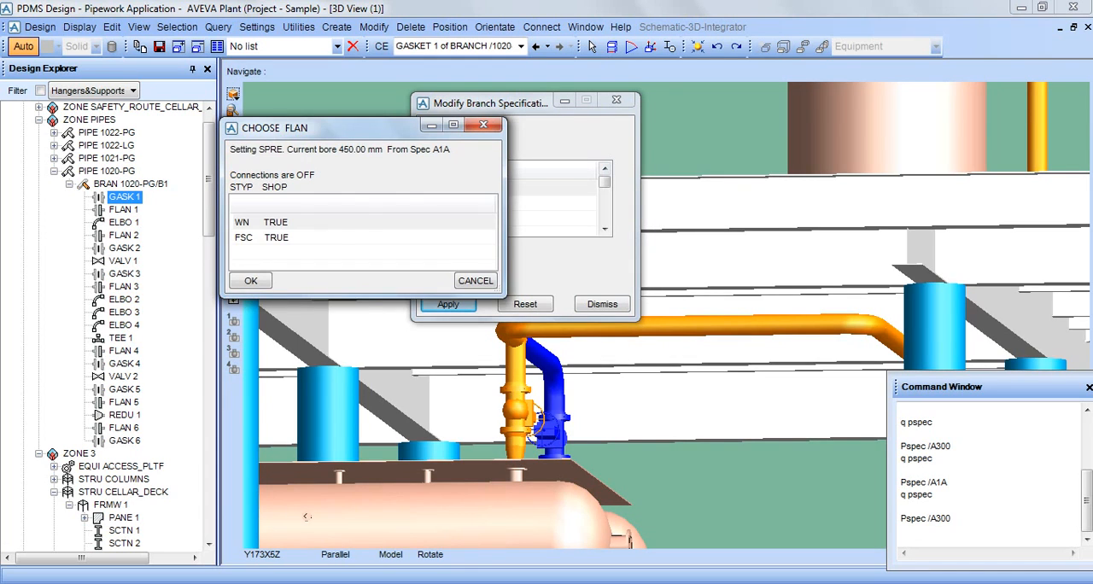
Choose the A1A replacements for the first components: WN for flanges 1 and 2 and EL90 for elbow 1.
left_click(716, 272)
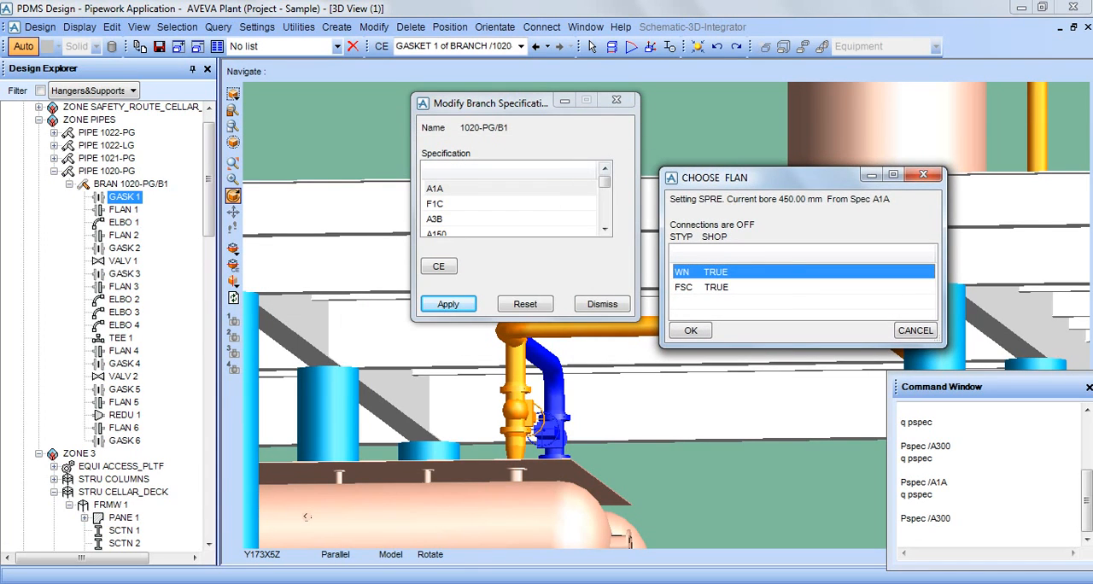
left_click(690, 330)
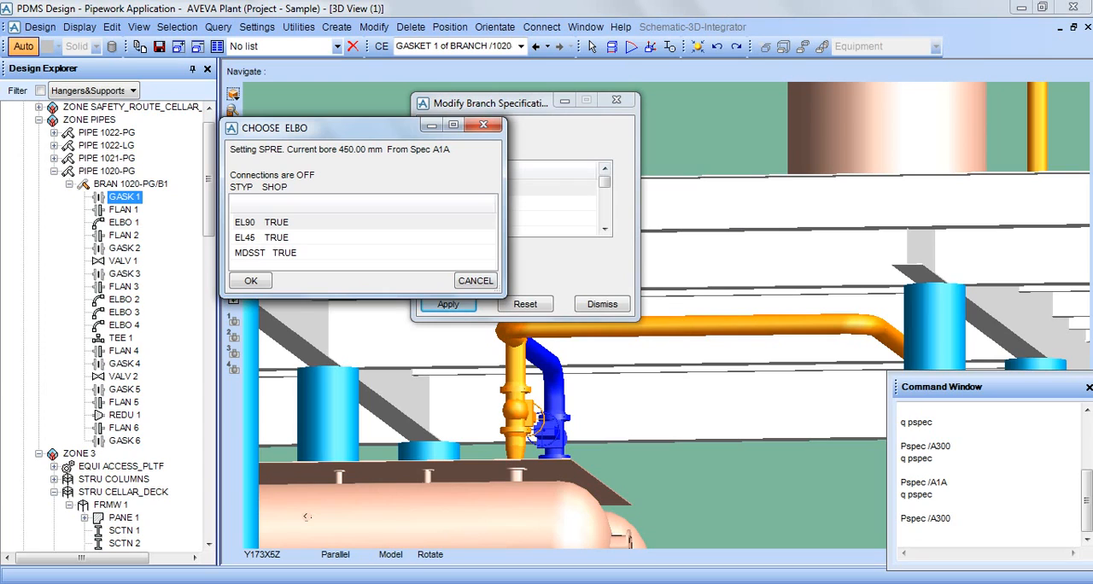
left_click(263, 222)
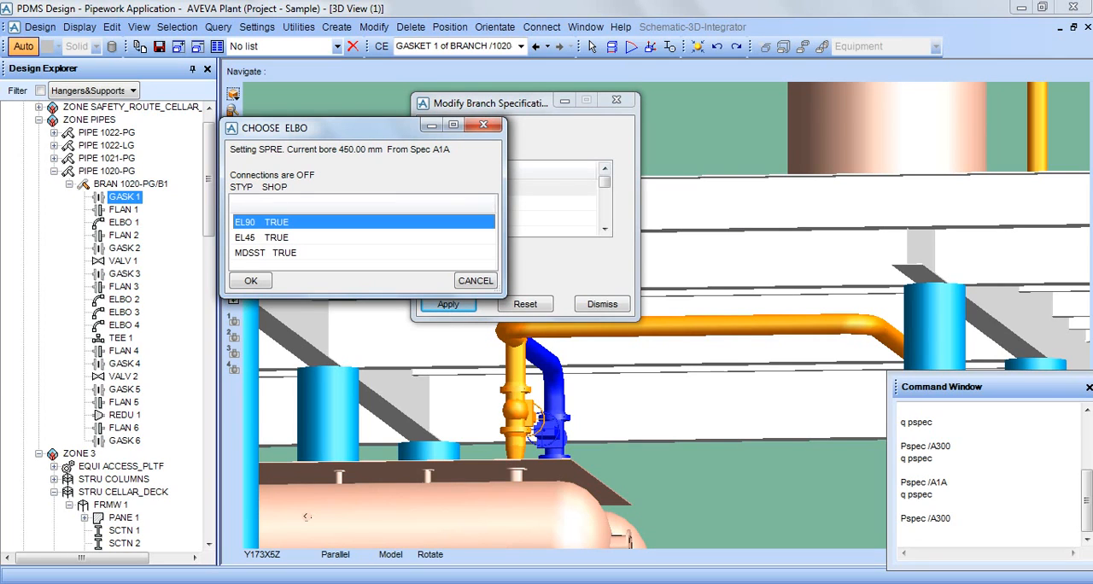
left_click(250, 281)
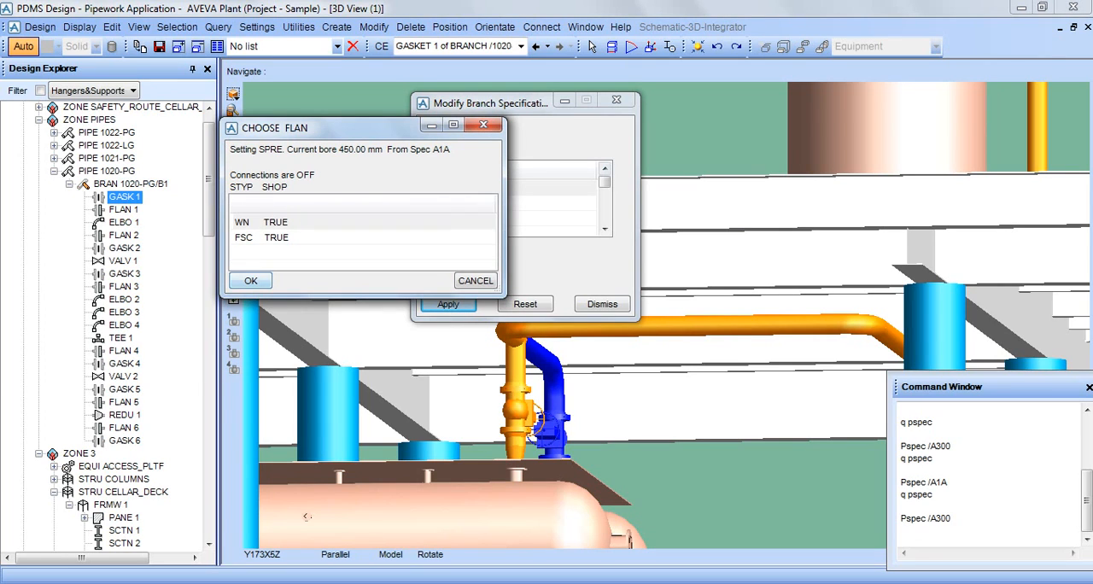
left_click(263, 222)
left_click(251, 281)
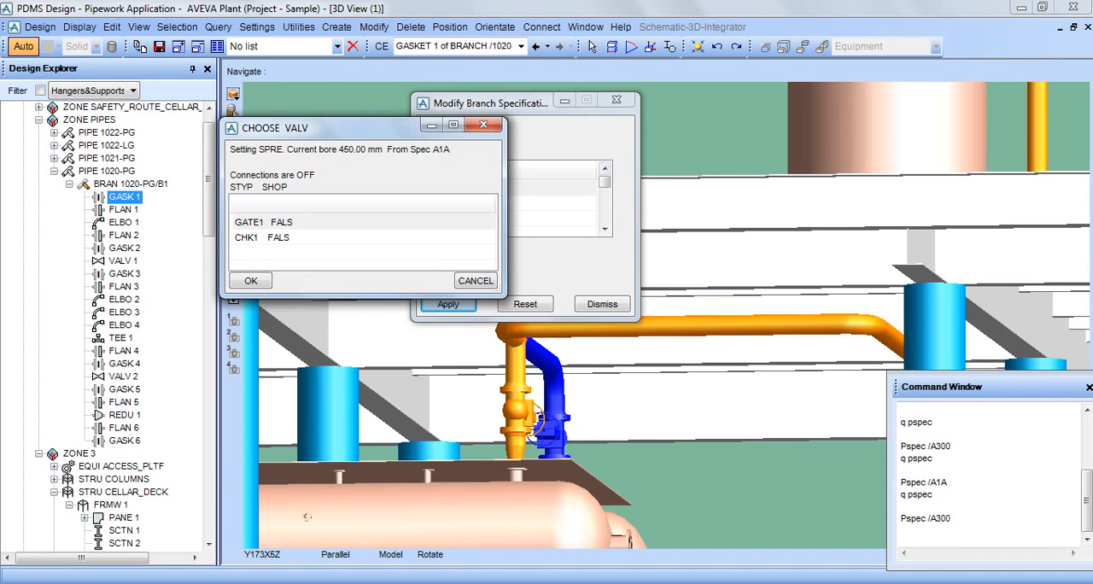
Choose GATE1 as the A1A replacement for valve 1 and accept the forced connections at the valve and gasket 3.
left_click(273, 222)
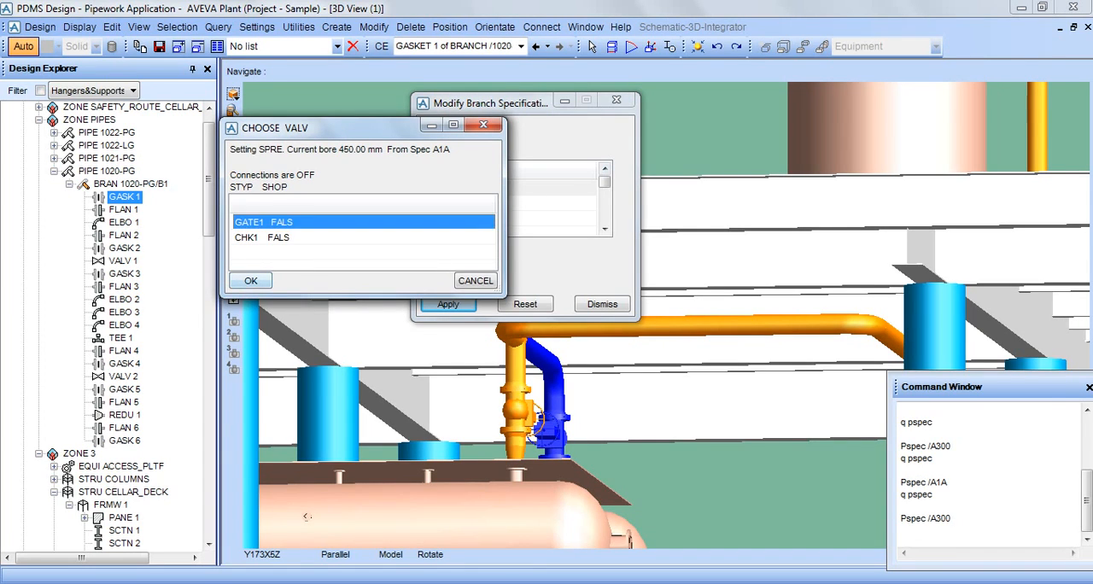
left_click(251, 281)
key("Return")
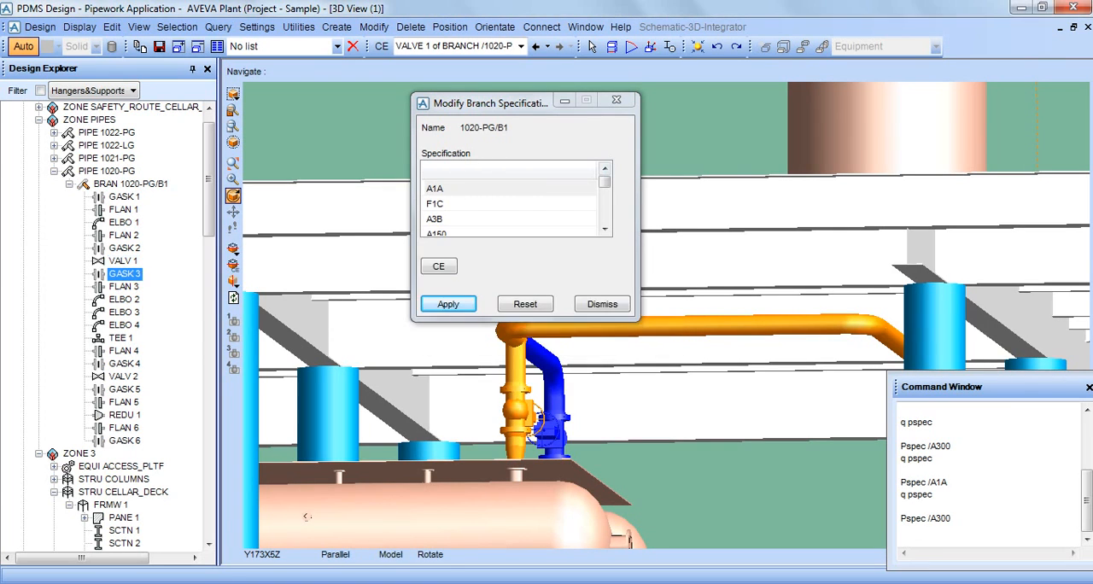
key("Return")
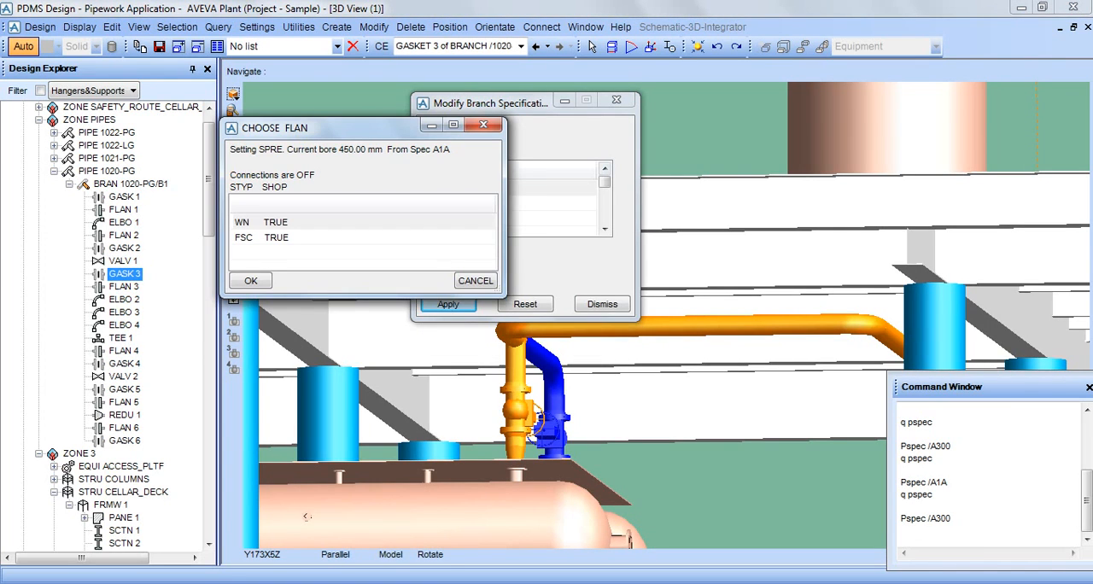
Choose WN as the A1A replacement for flange 3 and EL90 for elbows 2, 3 and 4.
left_click(256, 222)
key("Return")
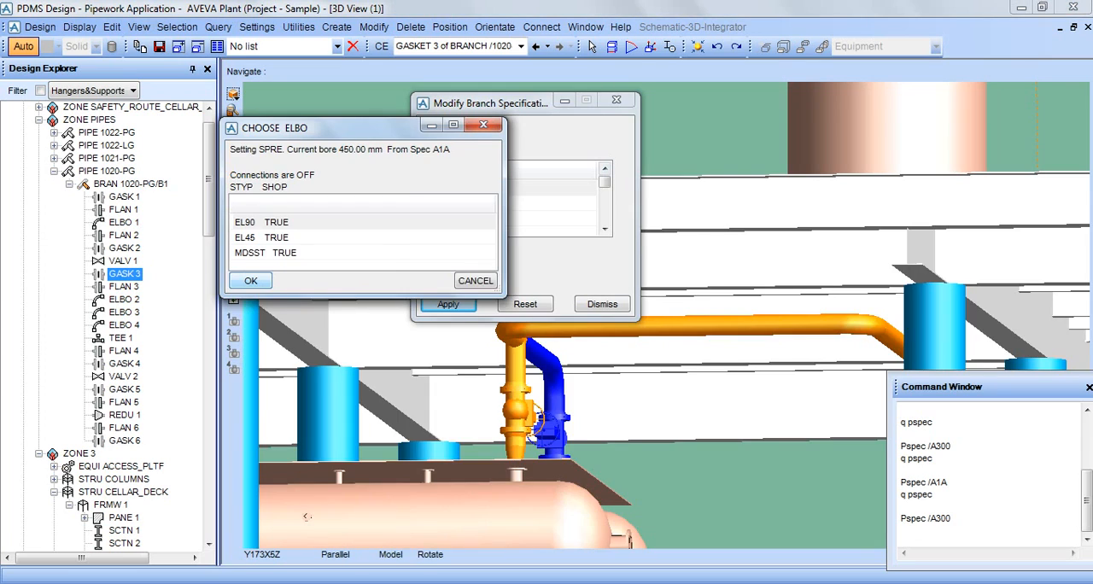
left_click(256, 222)
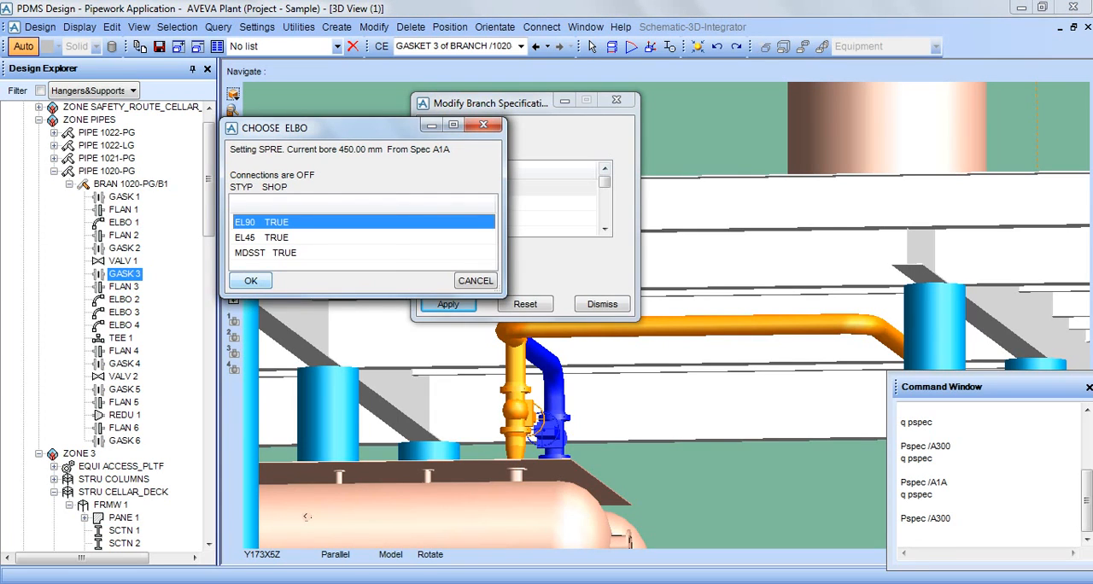
left_click(250, 281)
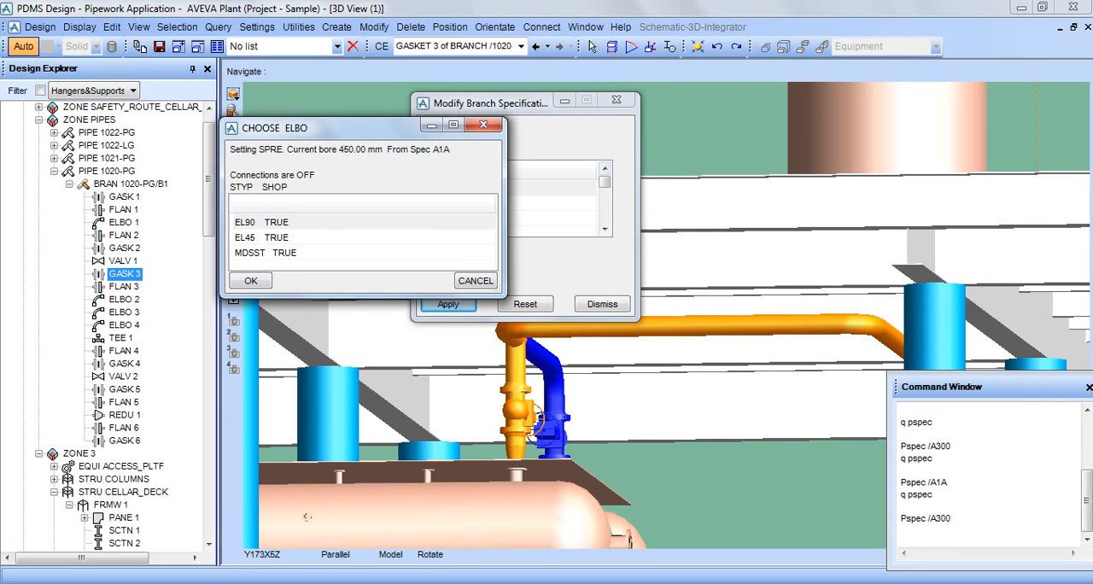
left_click(256, 222)
left_click(250, 281)
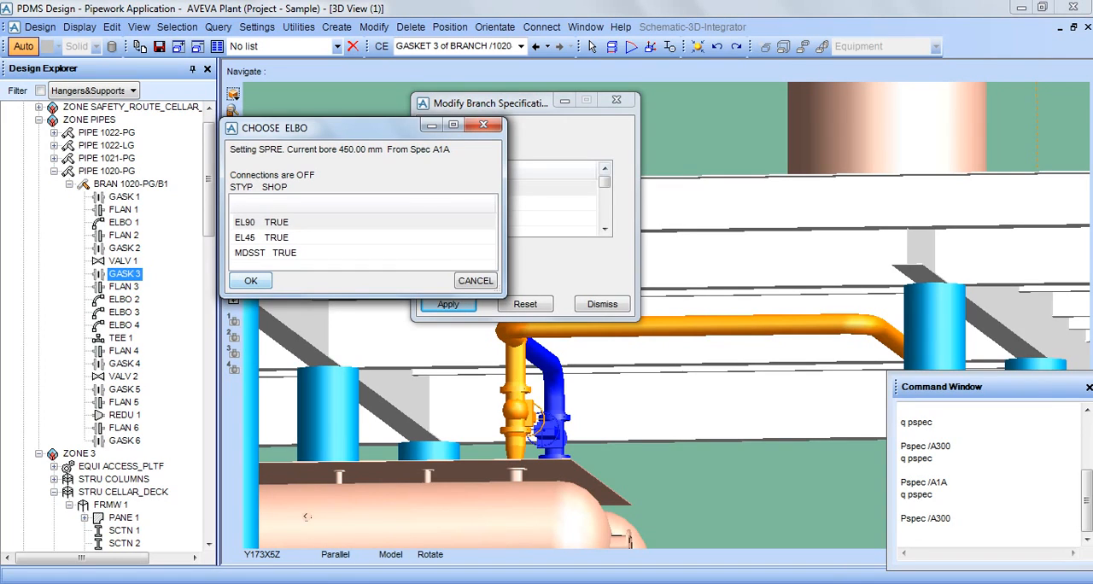
left_click(257, 222)
left_click(250, 281)
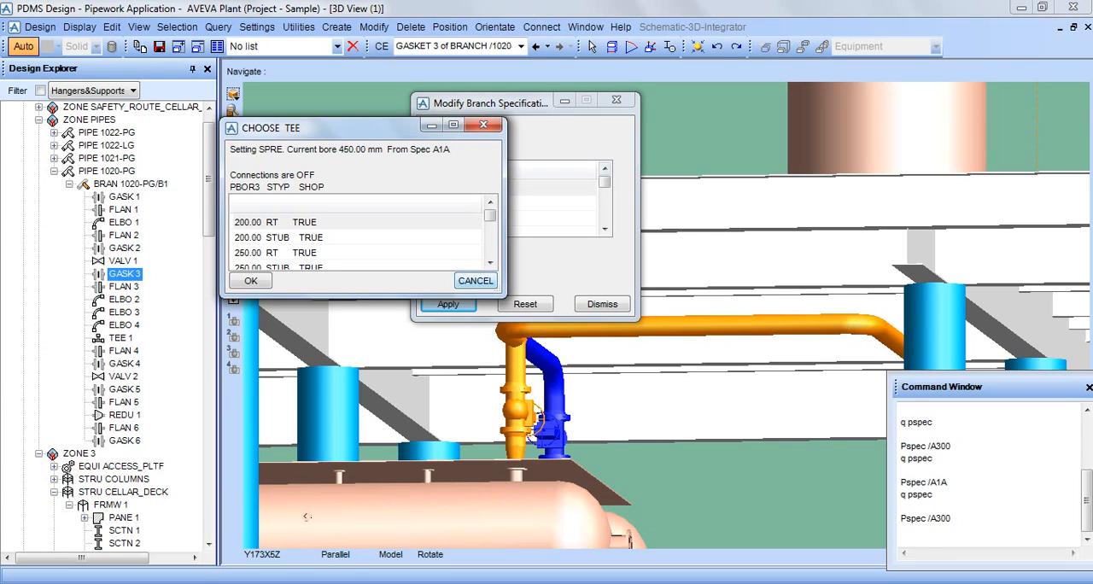
Choose the 450.00 RT tee as the A1A replacement for tee 1.
left_click(490, 263)
left_click(491, 263)
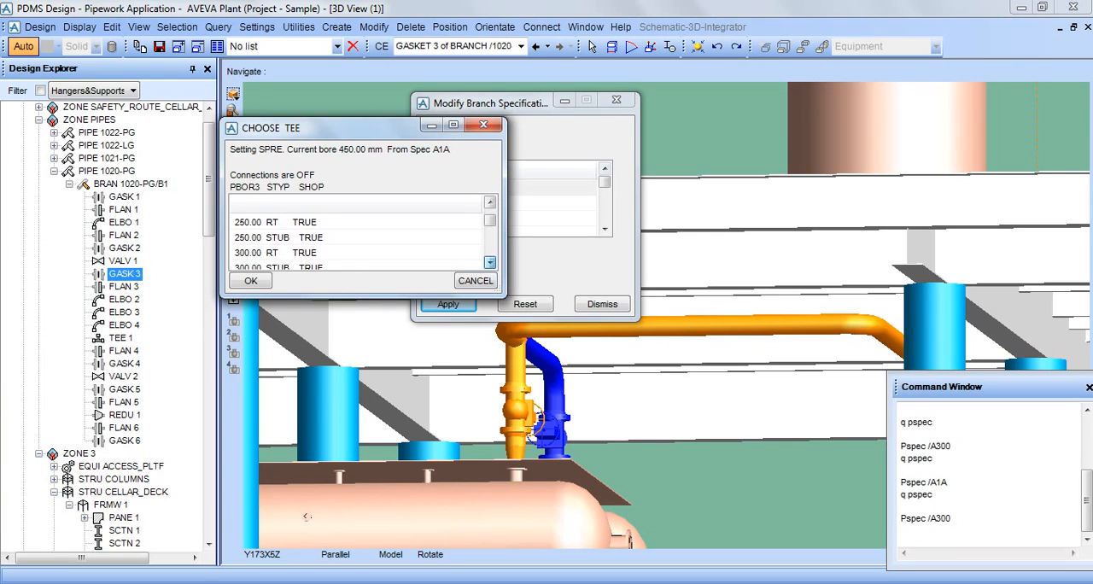
left_click(490, 264)
left_click(491, 263)
left_click(490, 263)
left_click(490, 263)
left_click(490, 263)
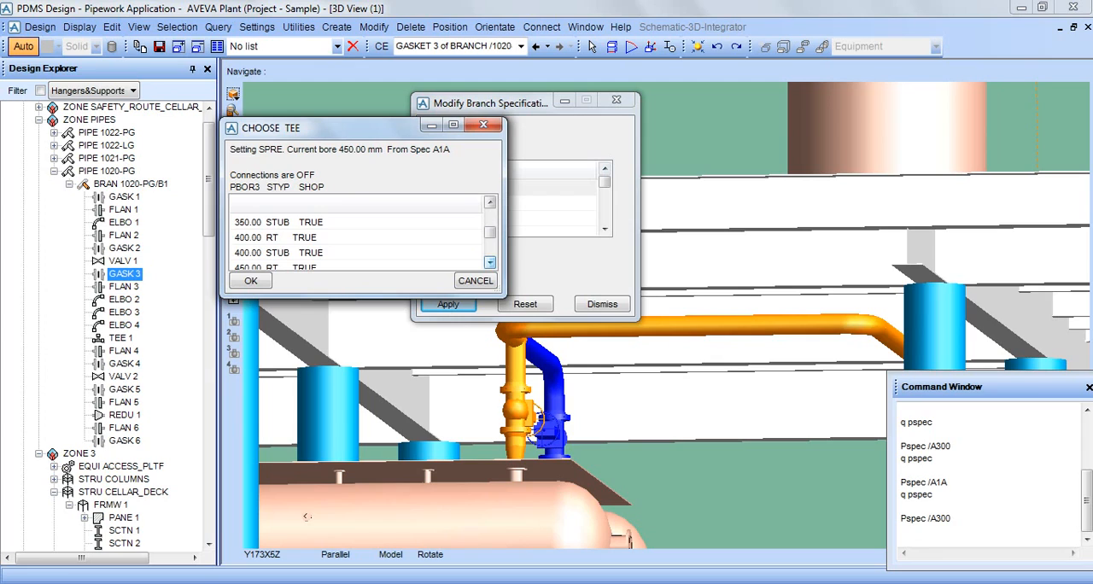
left_click(490, 263)
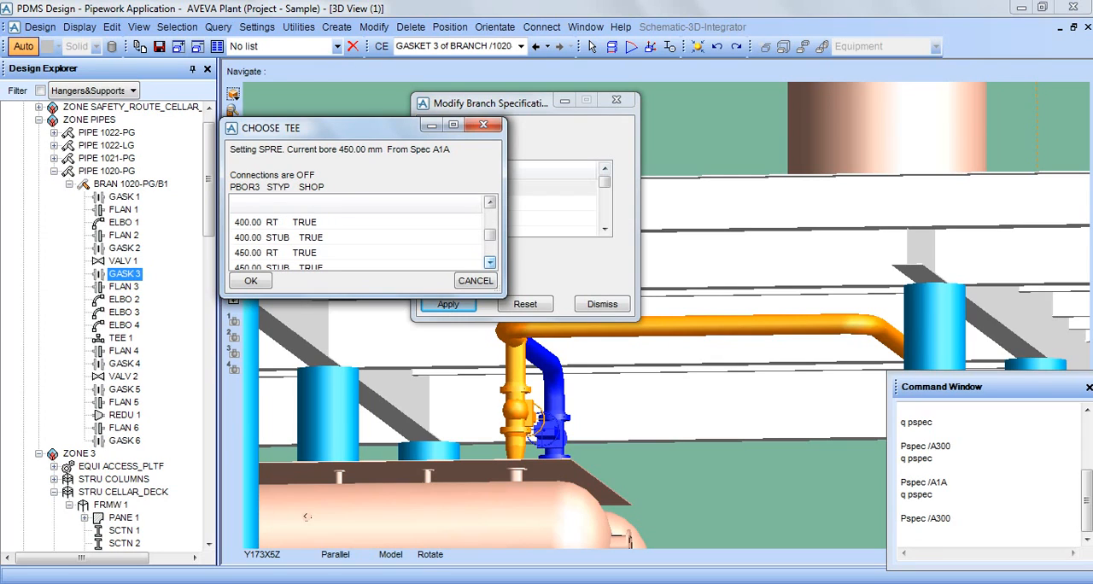
left_click(491, 263)
left_click(490, 264)
left_click(490, 263)
left_click(490, 201)
left_click(490, 201)
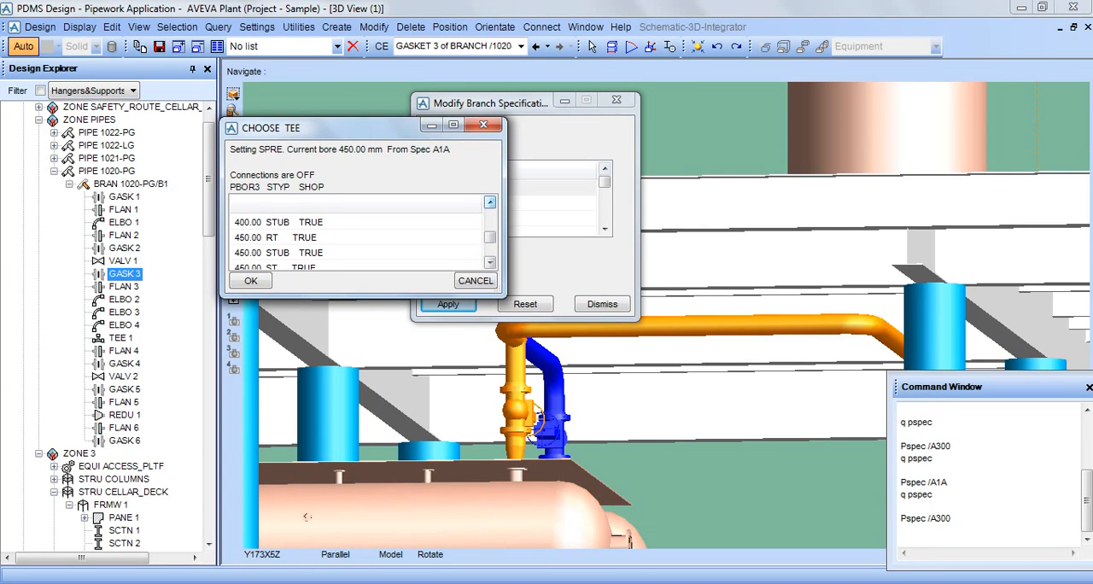
left_click(490, 202)
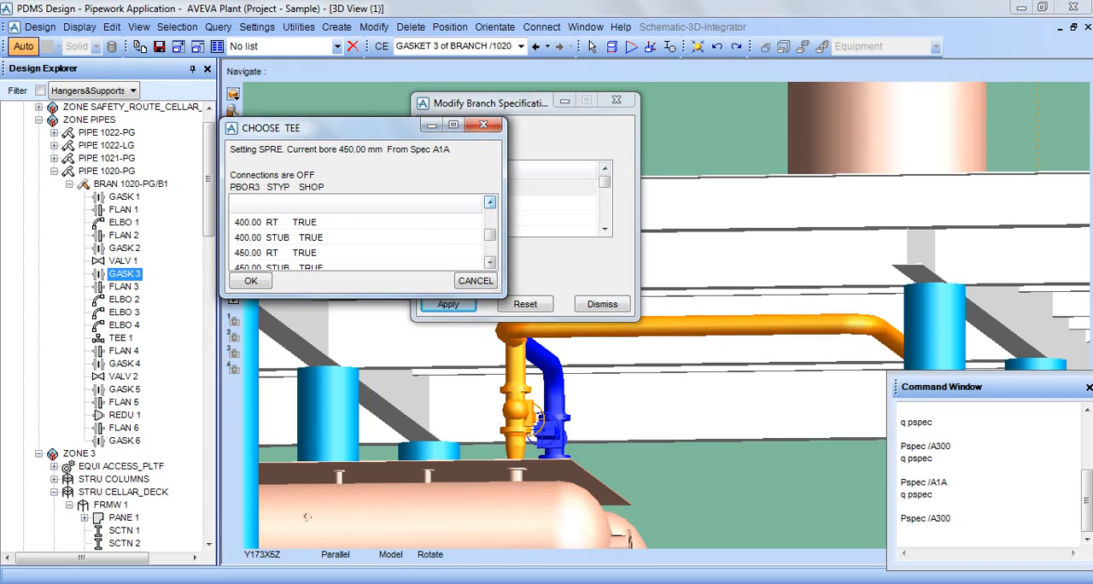
left_click(305, 252)
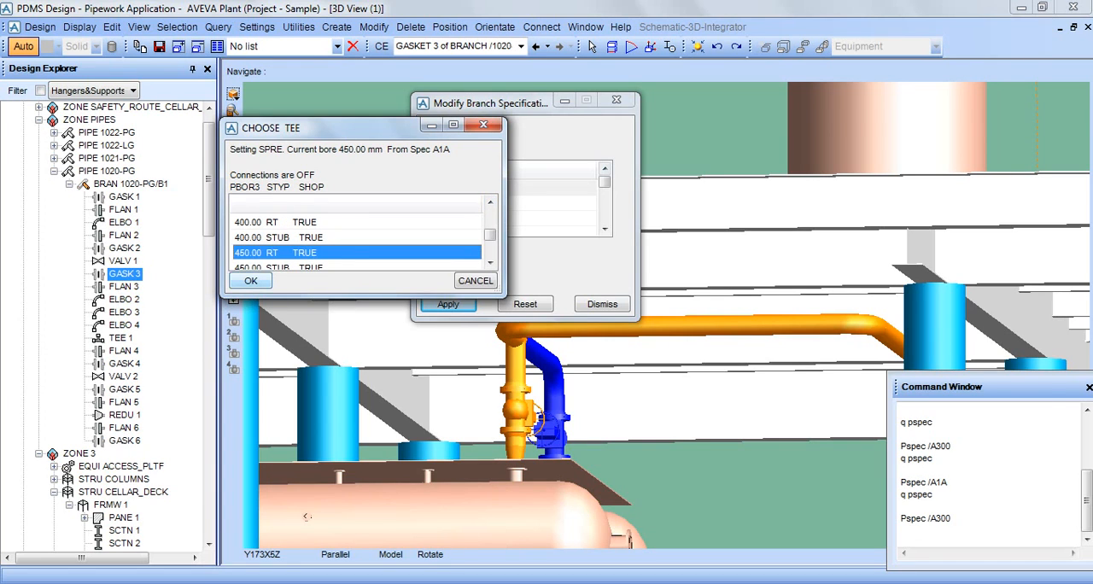
left_click(251, 281)
Choose WN for flange 4 and GATE1 for valve 2, accepting the forced connection at the valve.
left_click(276, 222)
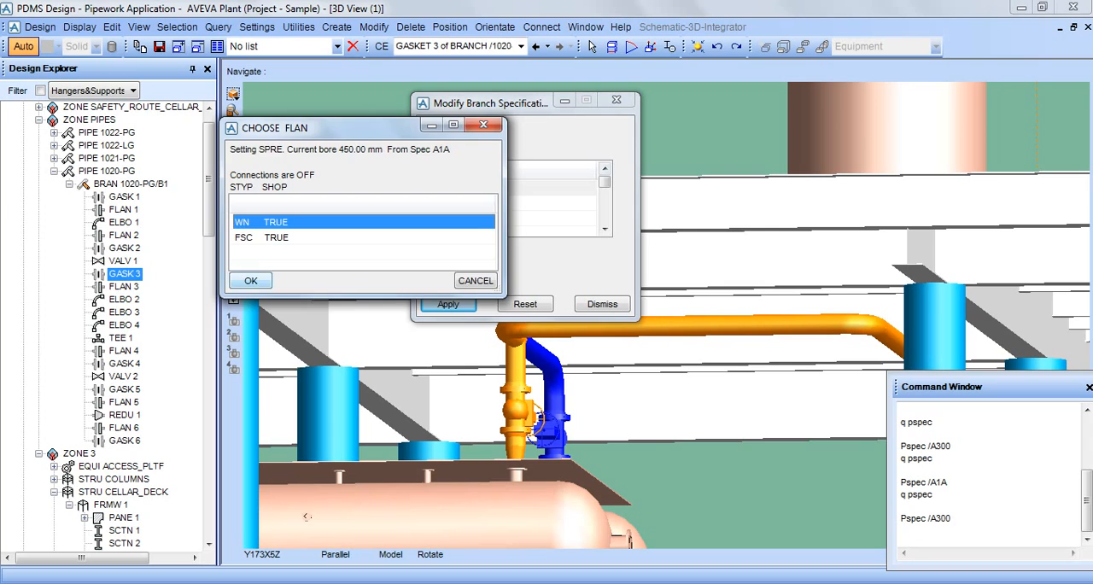
left_click(250, 282)
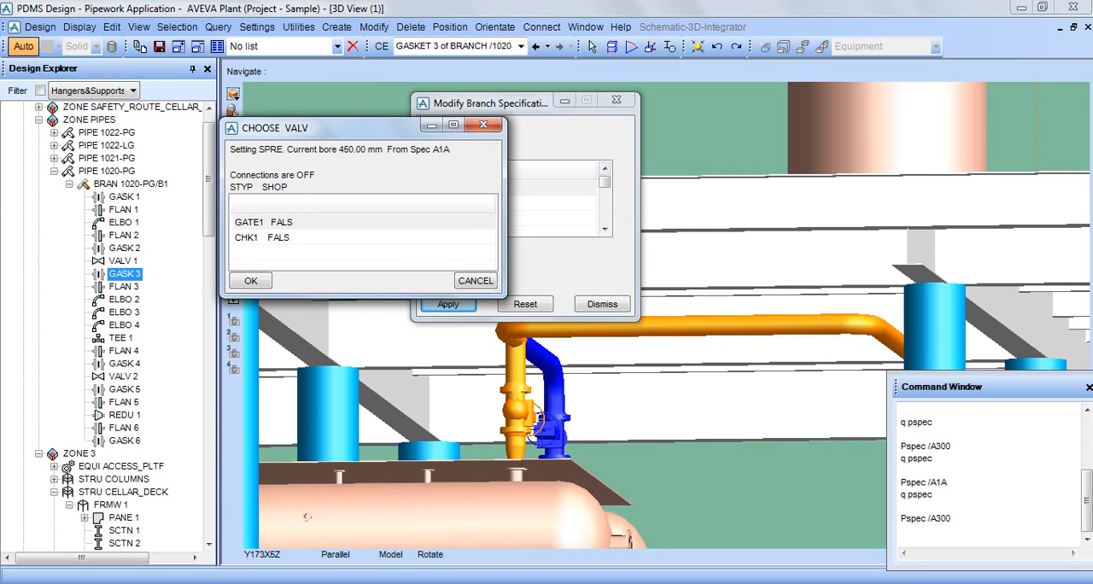
left_click(275, 222)
left_click(250, 281)
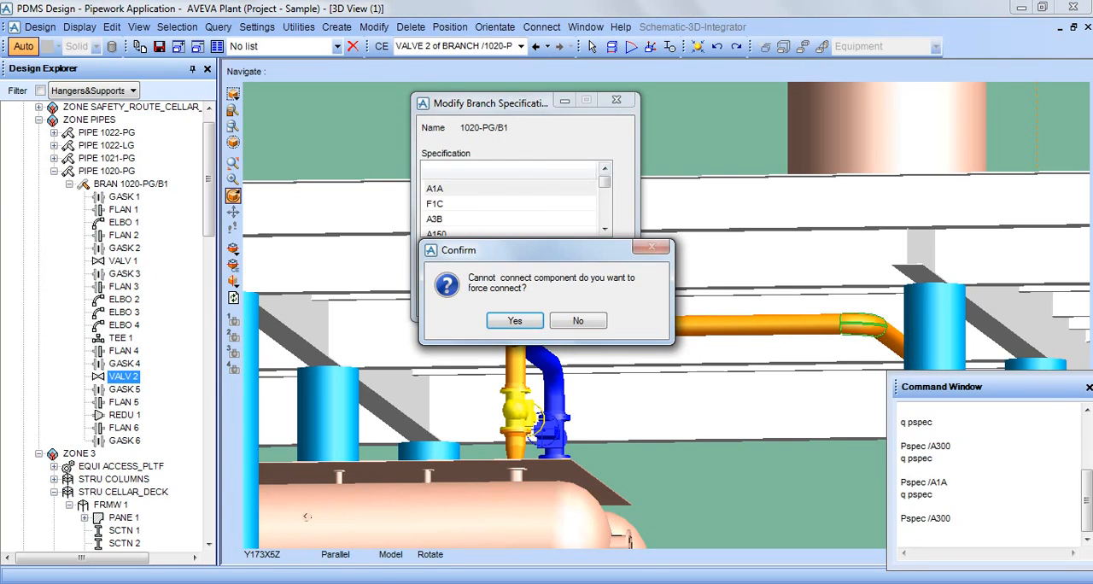
left_click(515, 320)
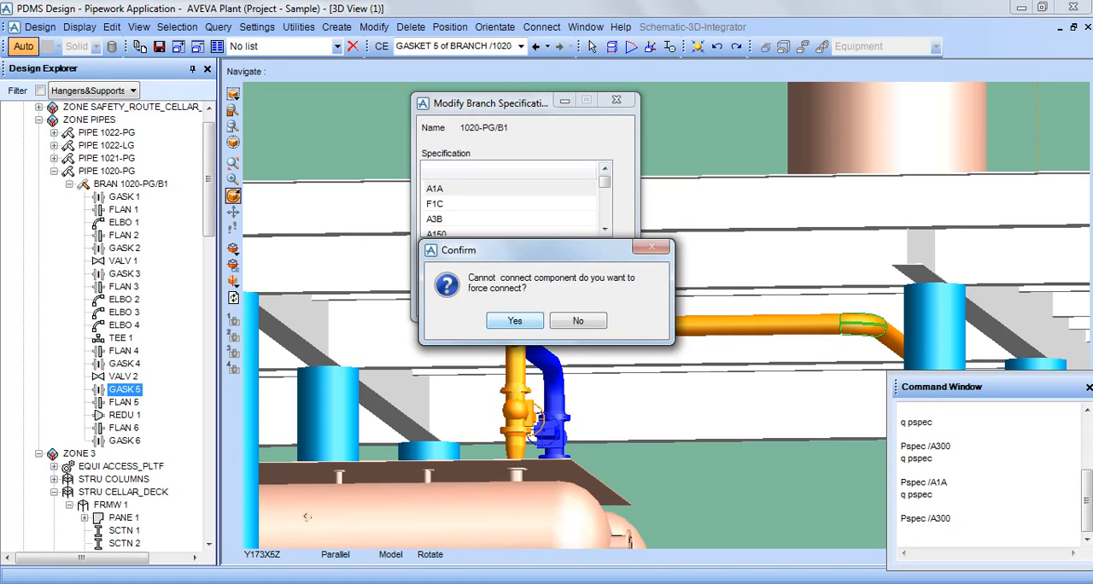
Accept the forced connection at gasket 5 and choose the A1A replacement for flange 5.
left_click(515, 320)
left_click(276, 222)
left_click(250, 281)
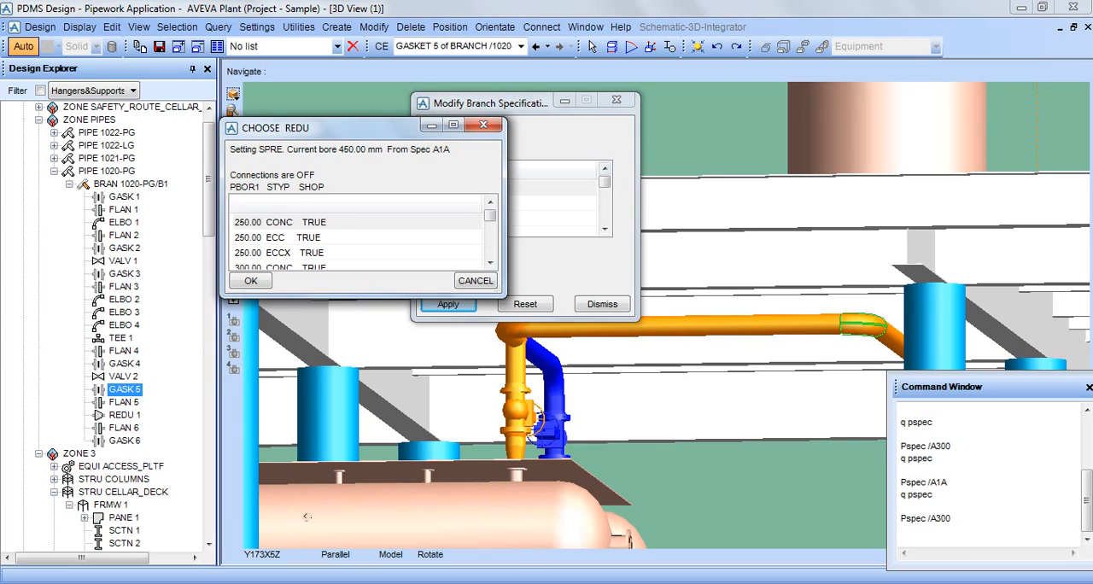
Choose the 300.00 CONC reducer as the A1A replacement for reducer 1 and WN for flange 6.
left_click(490, 263)
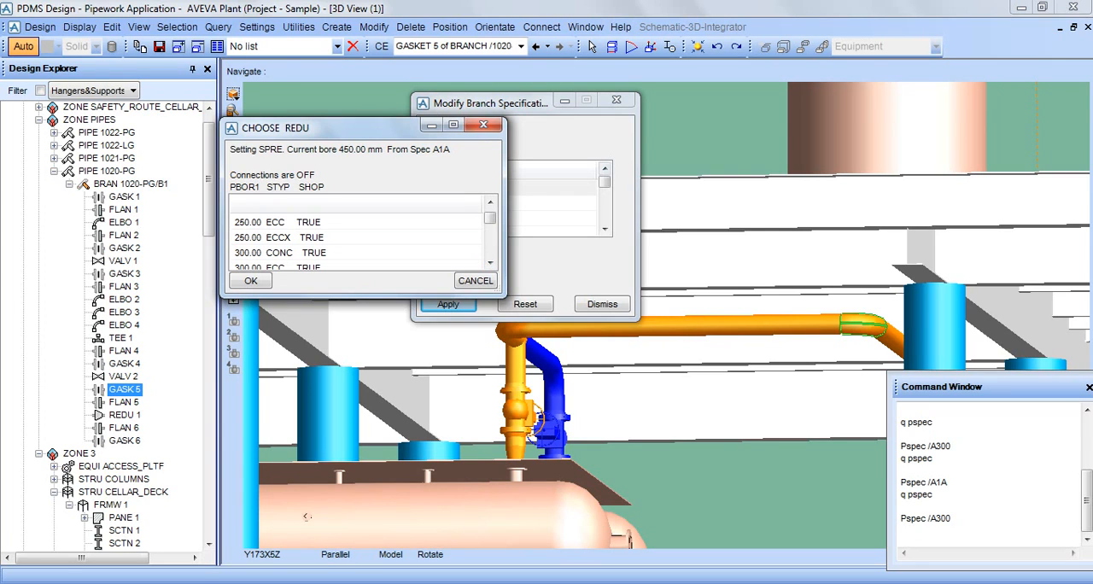
left_click(280, 253)
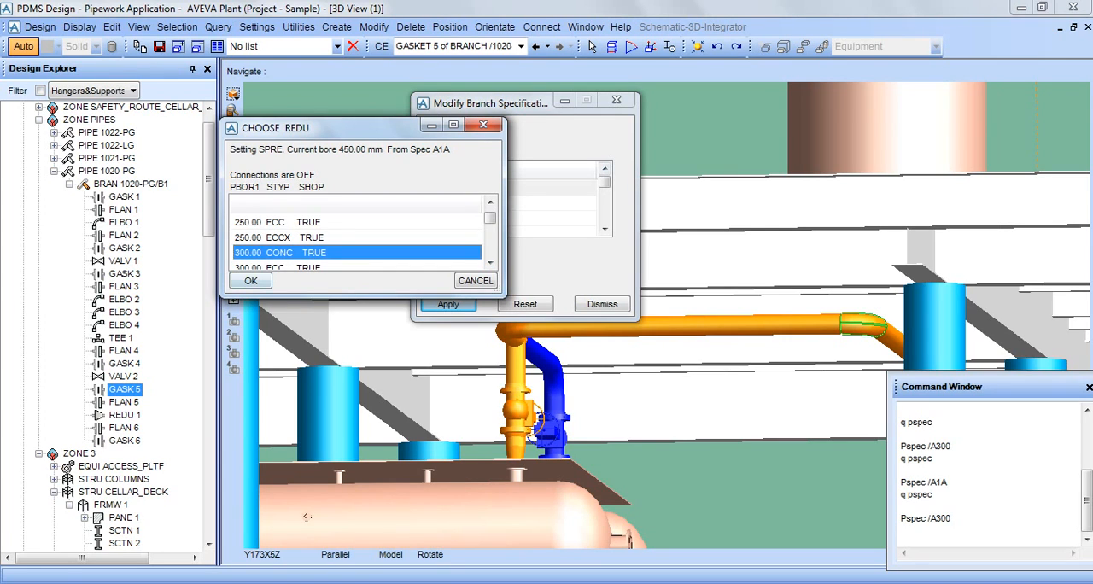
left_click(251, 281)
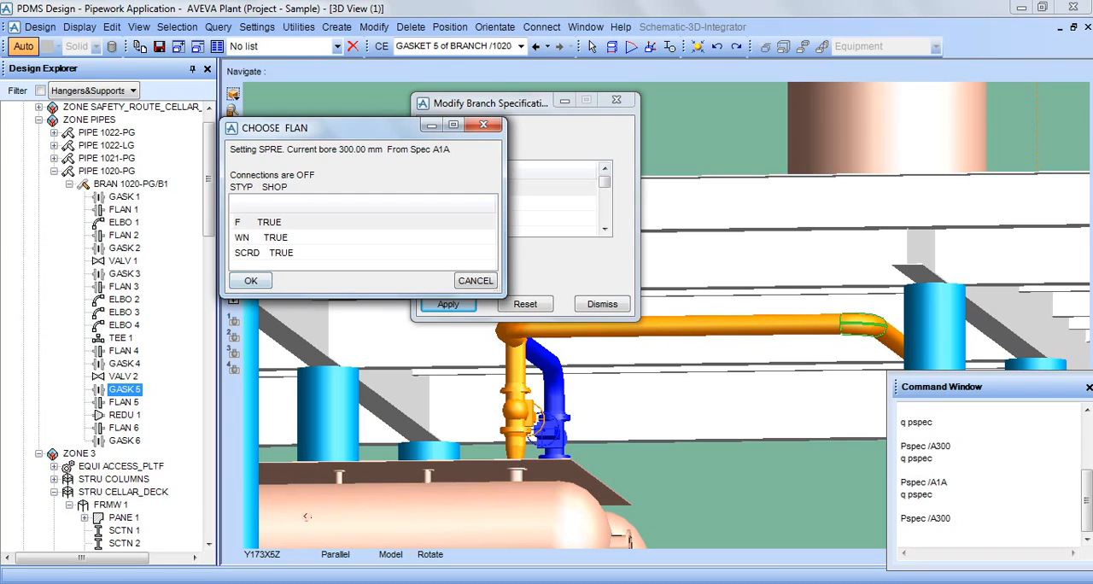
left_click(256, 237)
left_click(250, 281)
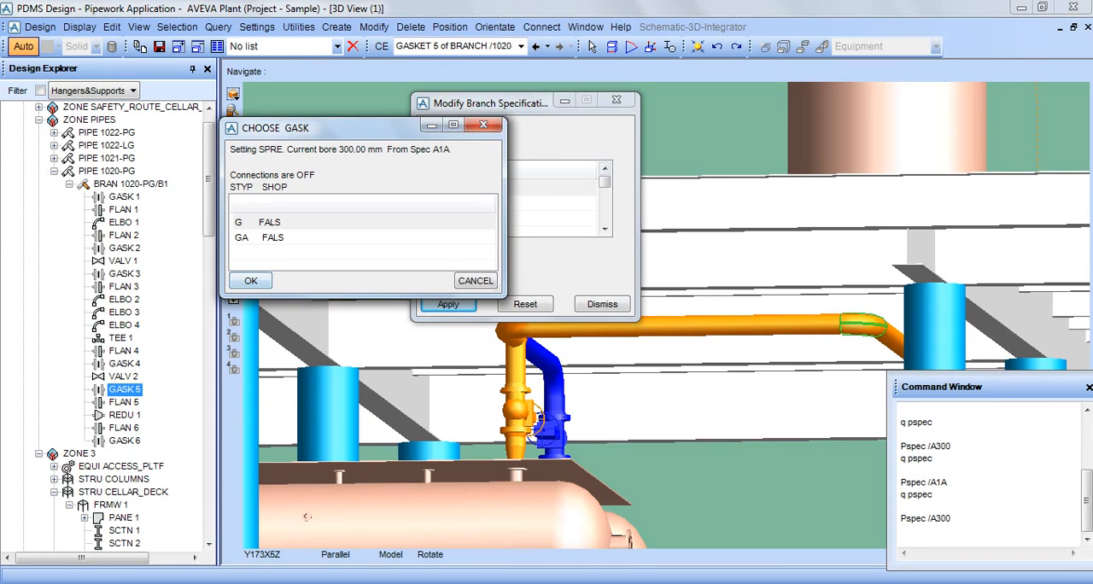
Choose G as the A1A replacement for gasket 6 and close the branch specification form.
left_click(256, 222)
left_click(250, 281)
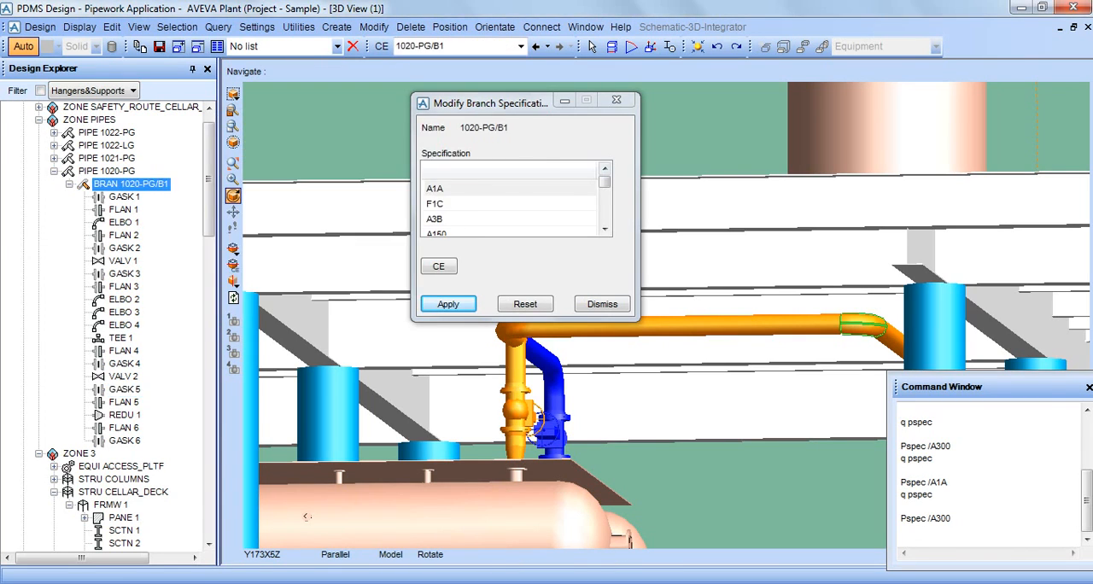
left_click(602, 304)
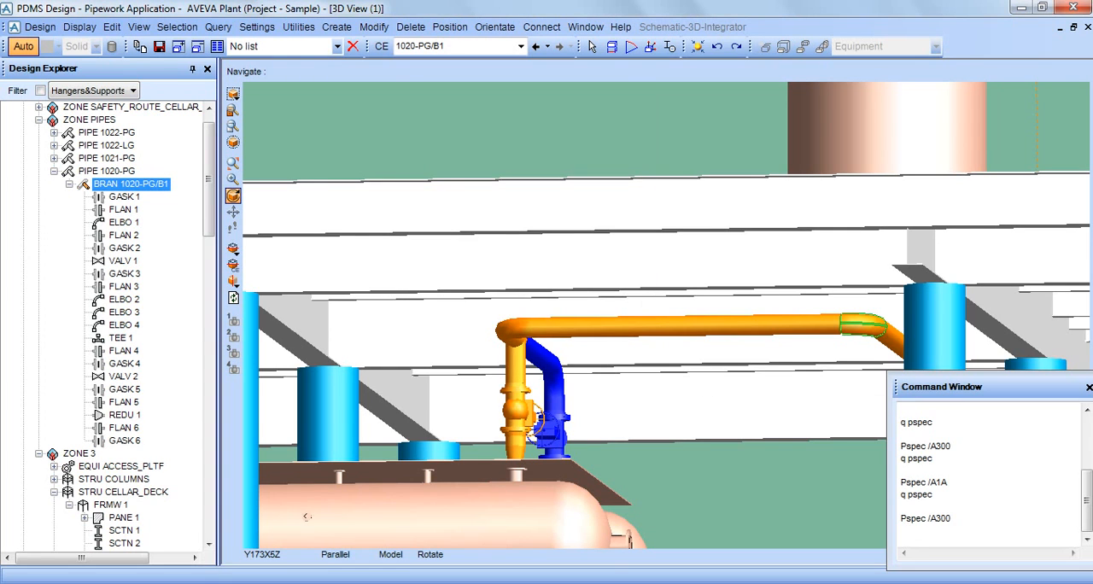
Query the pipe specification of branch 1020-PG/B1 with the command q pspec.
scroll(602, 304, "down", 3)
middle_click_drag(602, 304, 654, 304)
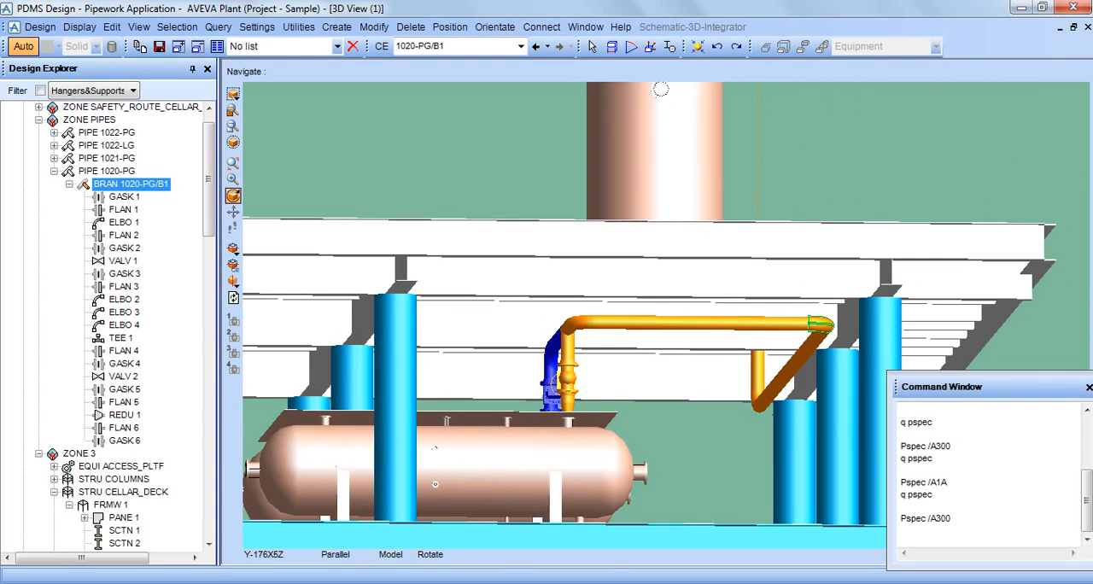
double_click(920, 494)
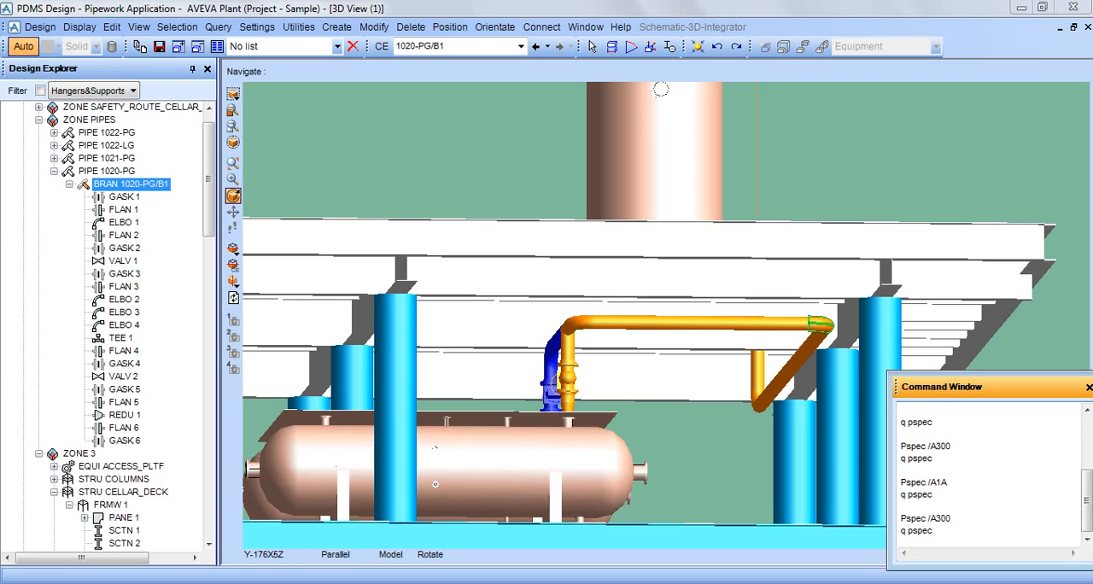
key("Return")
left_click_drag(950, 519, 911, 519)
left_click(726, 478)
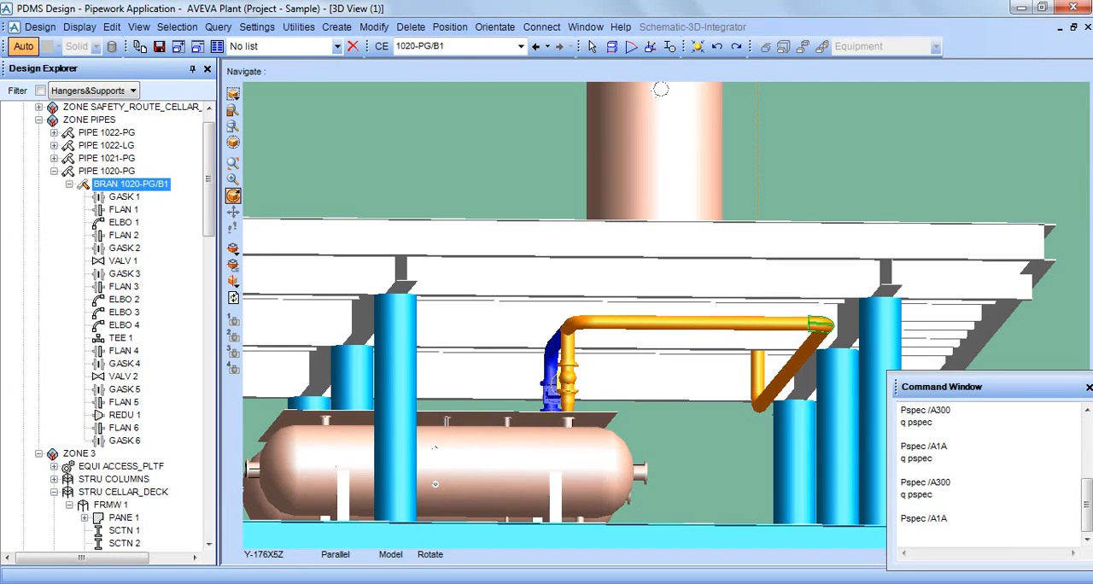
Query the specification reference of elbow 1 in branch 1020-PG/B1 with the command q spref.
left_click(125, 223)
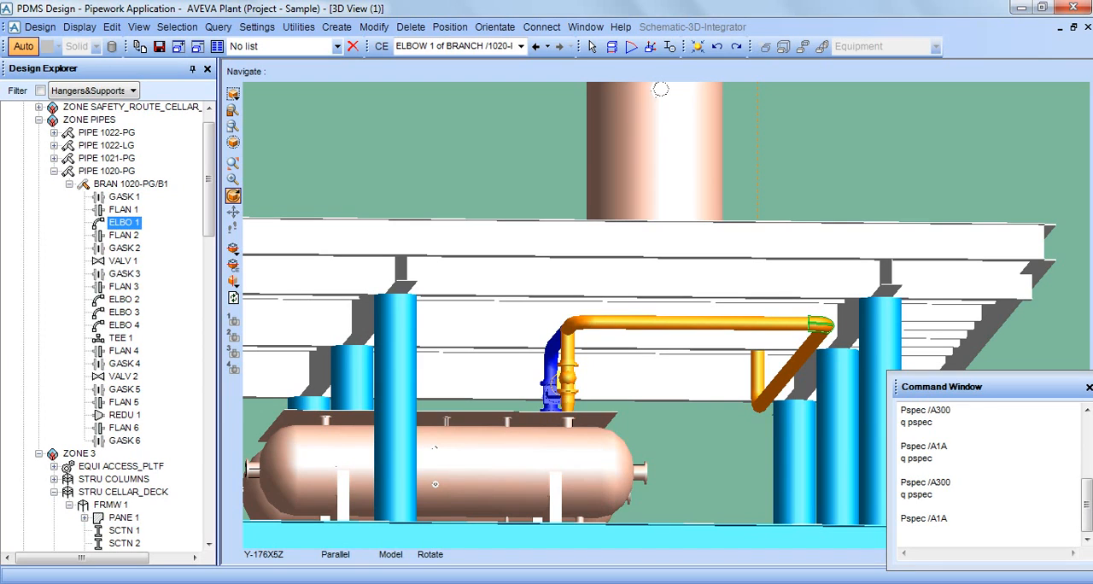
left_click(925, 531)
type("q spref")
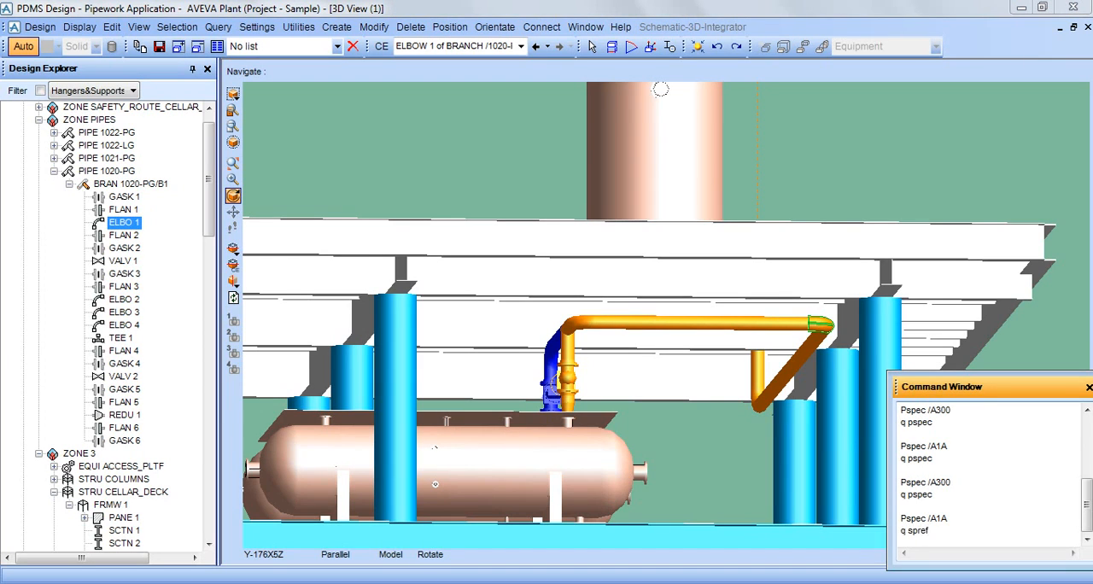
key("Return")
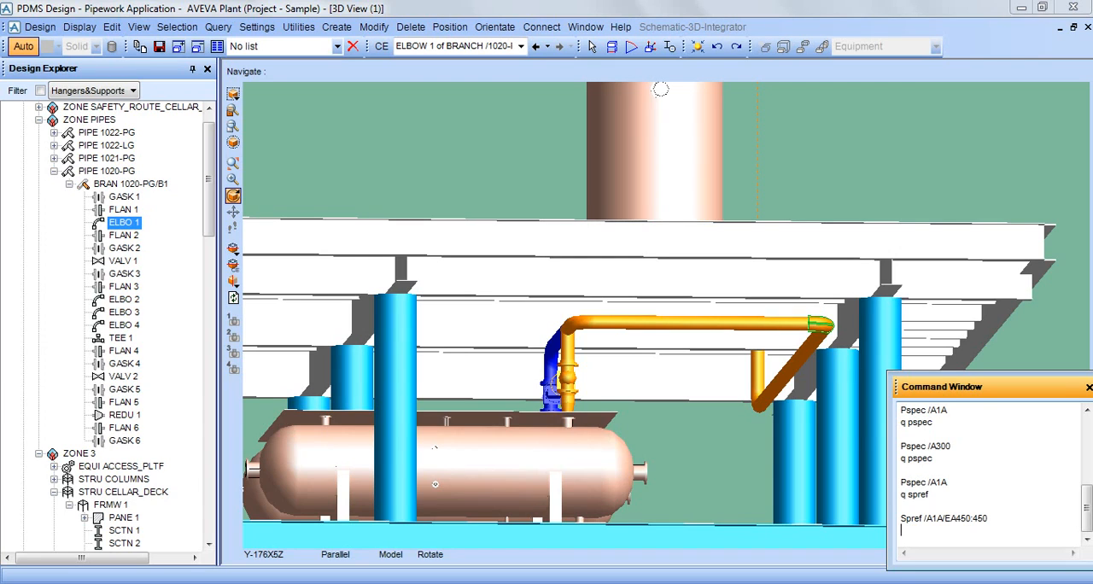
Enter the comment "-- So in this way you cange the pipe spec." in the command window.
type("q")
key("BackSpace")
type("-- So in this way you cang")
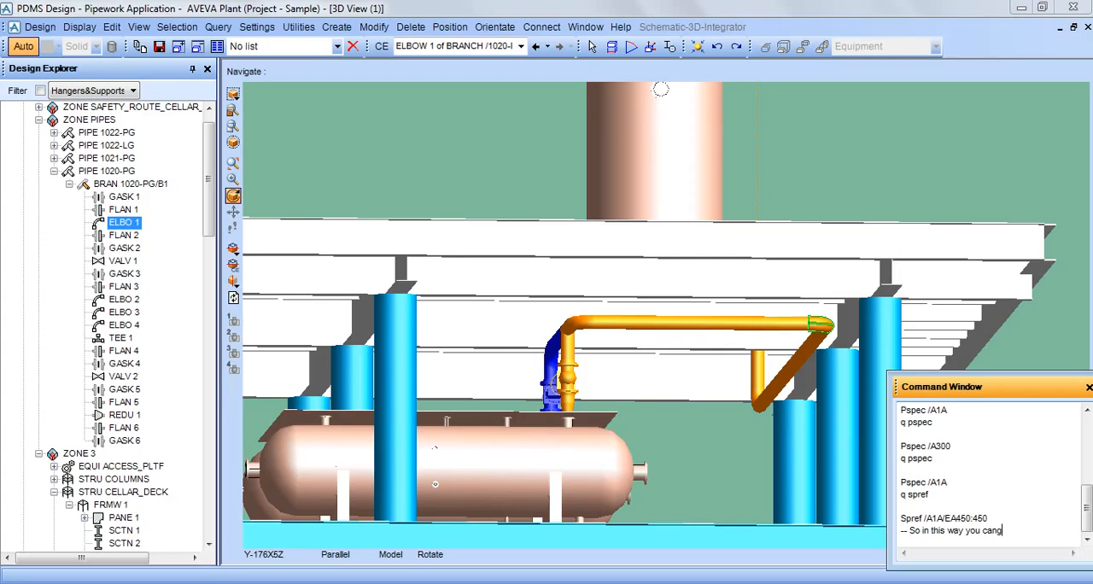
type("e the pipe spec")
key("BackSpace")
type(".")
key("Return")
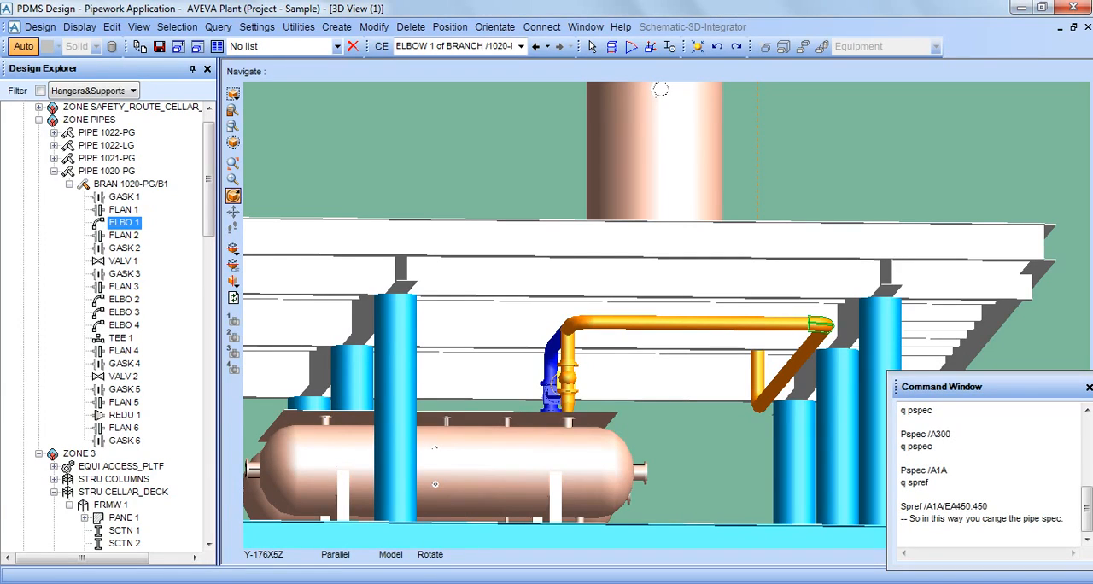
Examine the rerouted branch, vertical vessel and decks from several angles and distances.
scroll(666, 317, "down", 5)
middle_click_drag(666, 316, 594, 316)
middle_click_drag(790, 224, 707, 227)
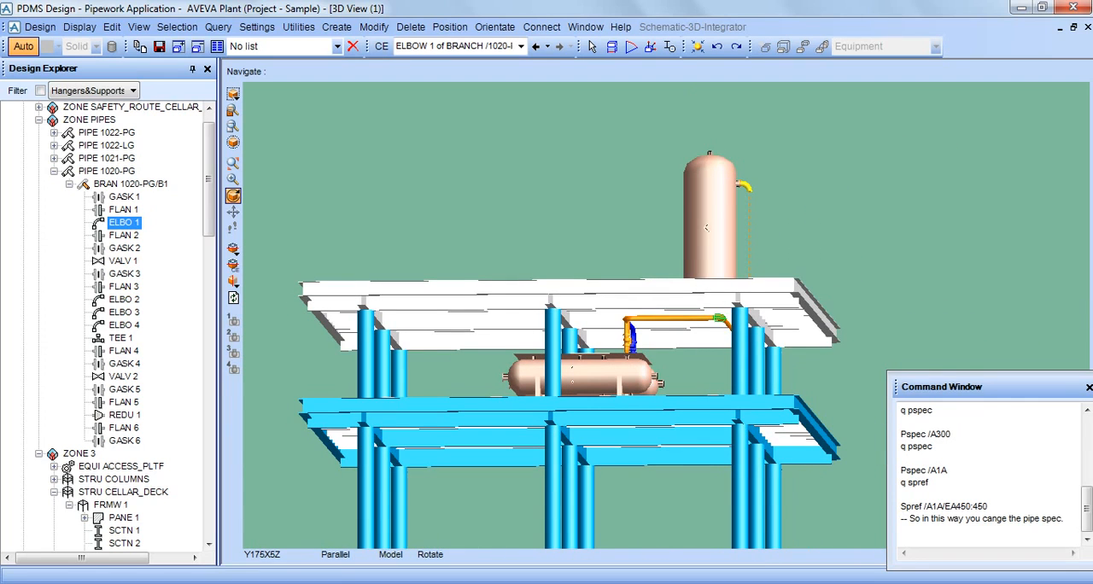
middle_click_drag(696, 329, 741, 333)
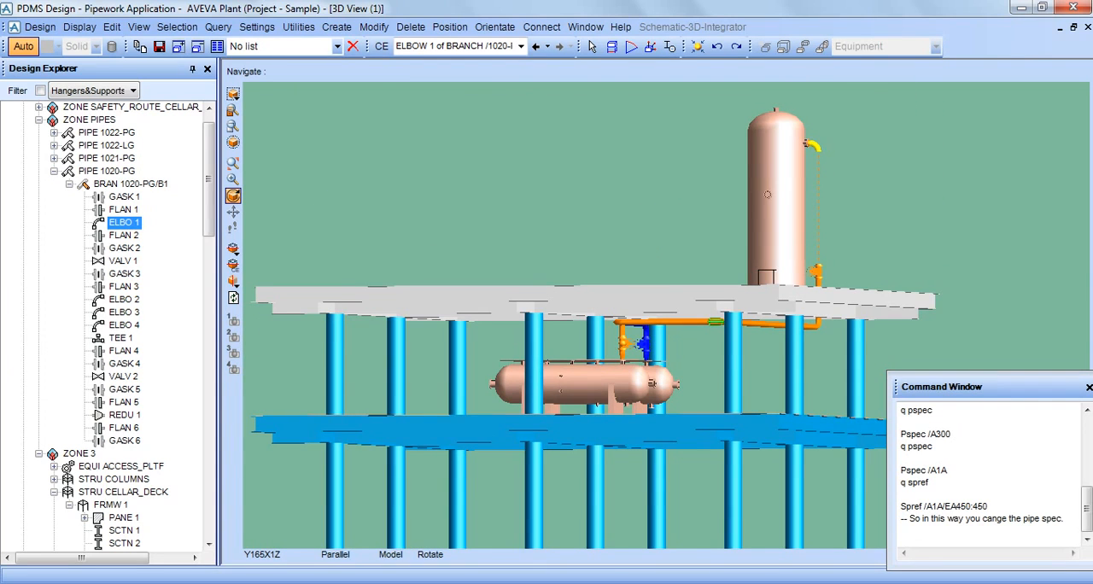
scroll(566, 315, "up", 6)
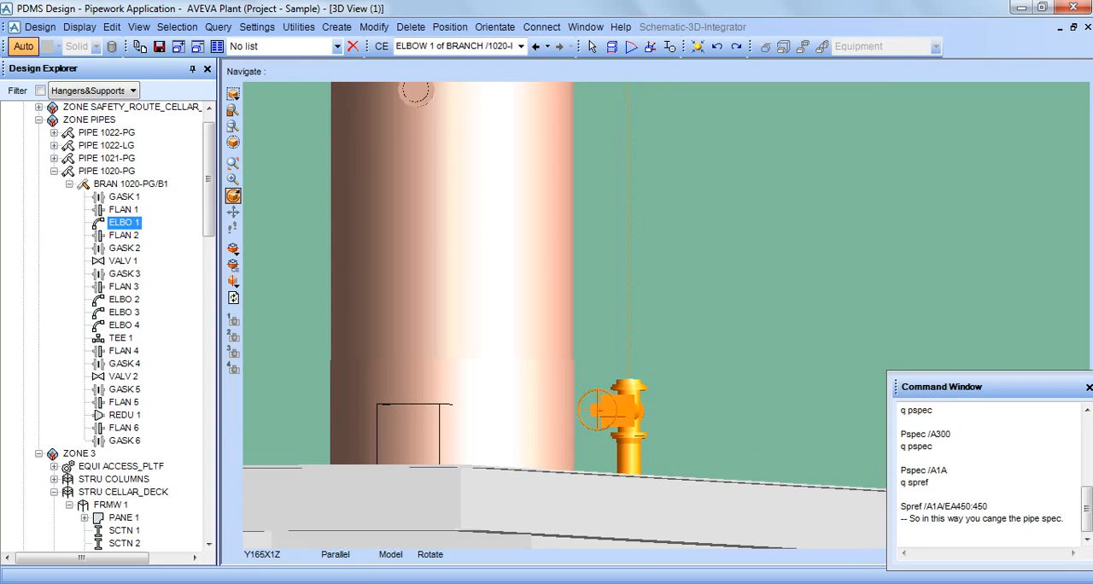
scroll(663, 310, "down", 5)
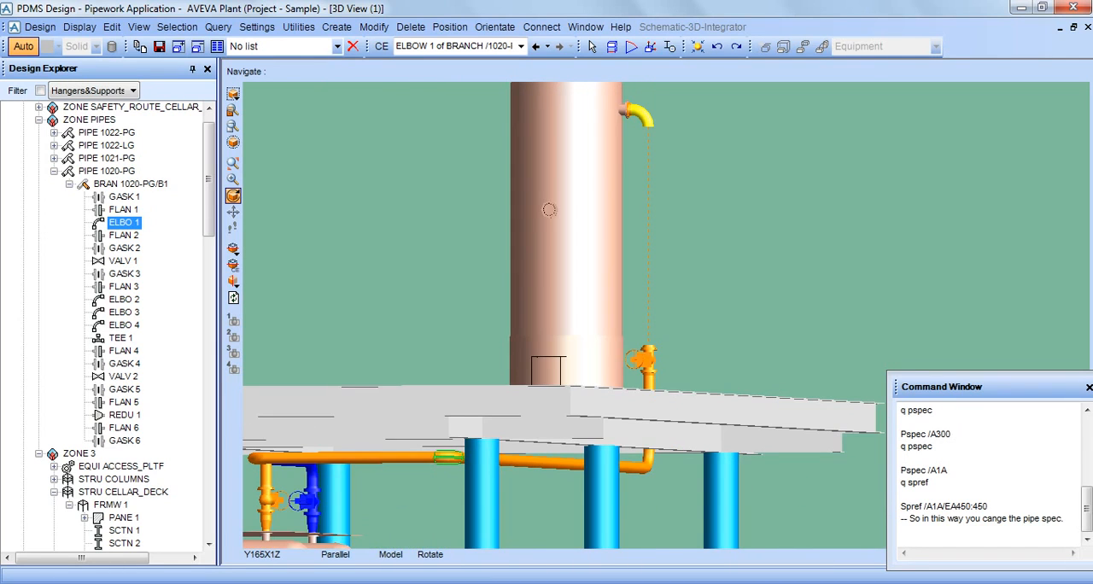
mouse_move(663, 310)
middle_mouse_down()
mouse_move(663, 436)
mouse_move(662, 171)
mouse_move(663, 419)
mouse_move(662, 295)
middle_mouse_up()
scroll(663, 310, "down", 3)
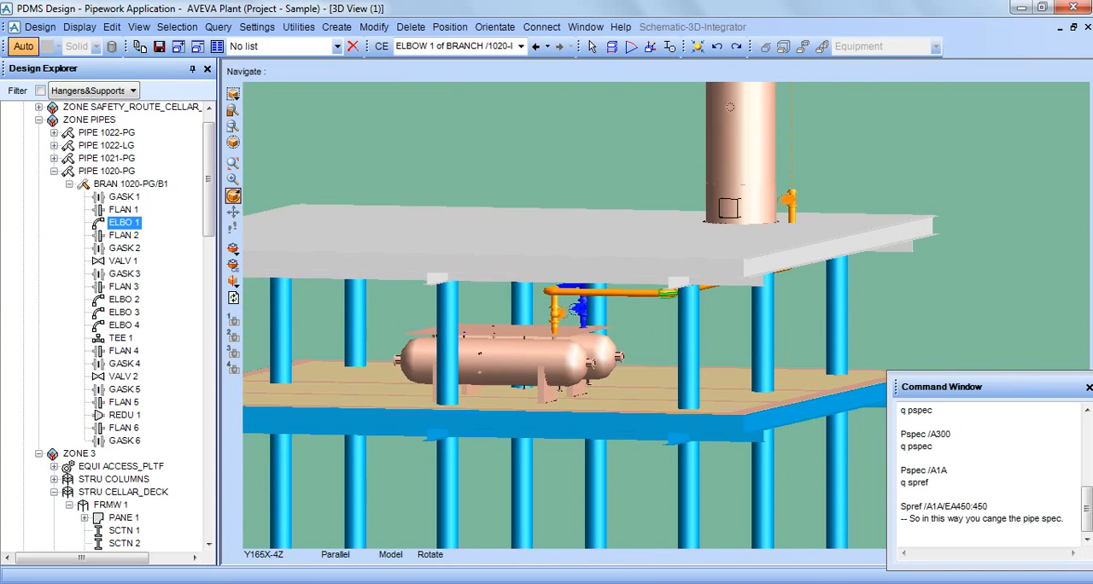
Select the mezzanine deck structure MEZZ_DECK and display the advanced members list with its drawlist controls.
left_click(663, 267)
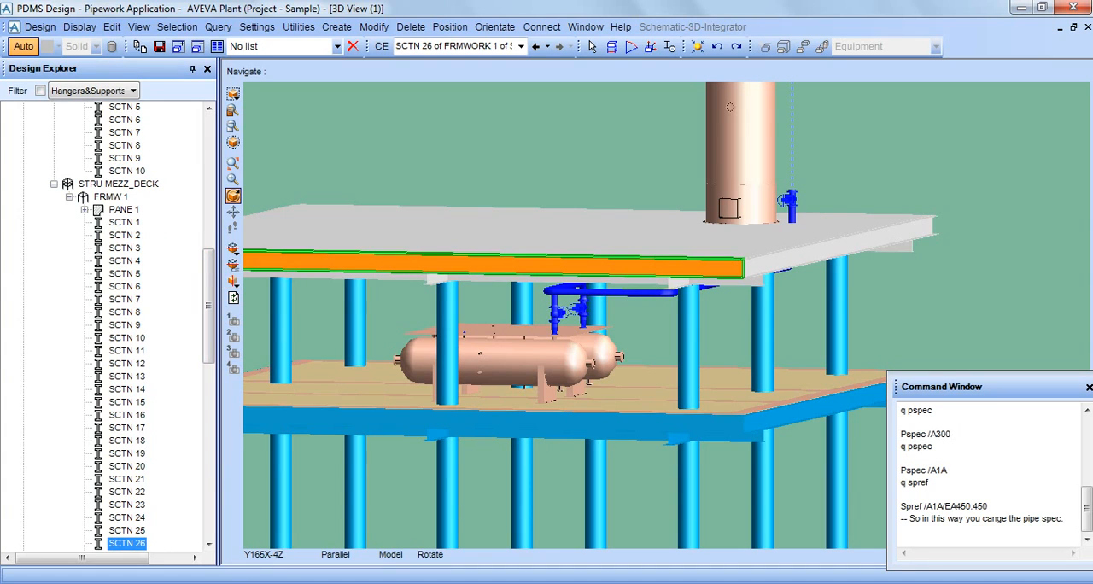
left_click_drag(208, 305, 208, 260)
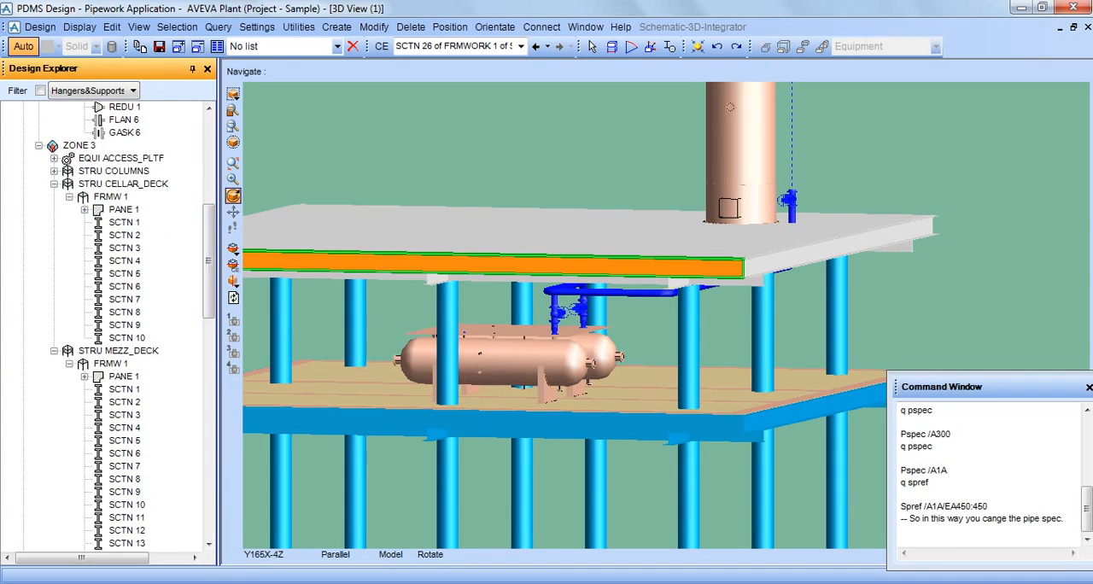
left_click(118, 350)
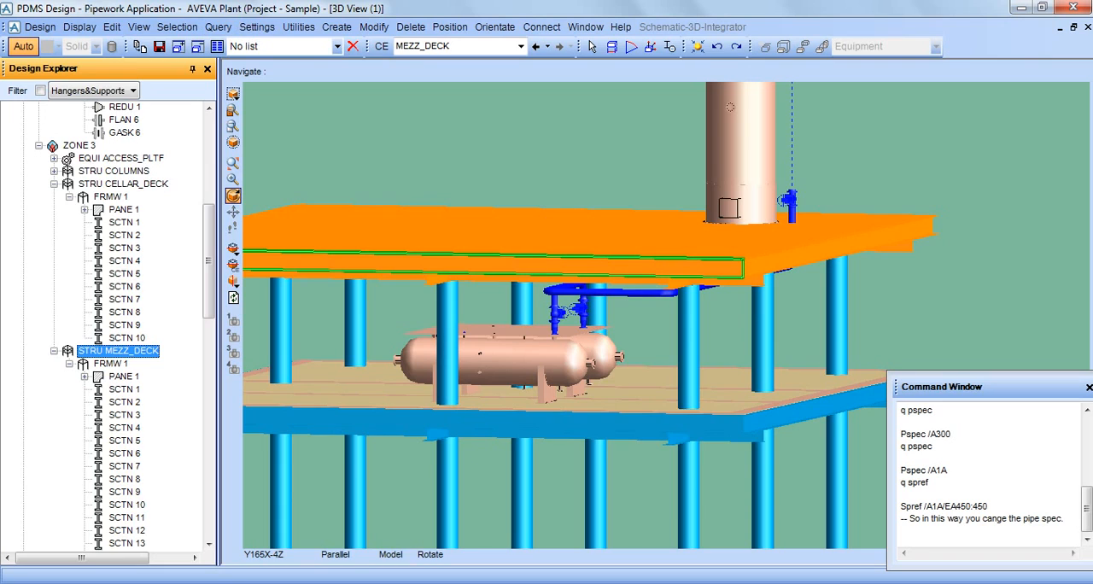
left_click(79, 27)
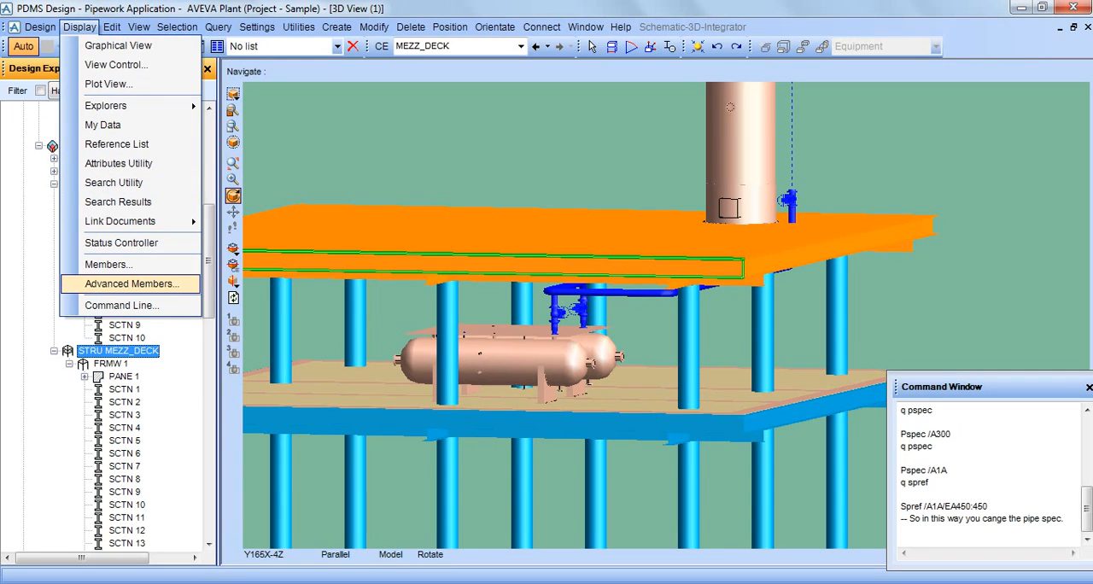
left_click(128, 284)
left_click(28, 107)
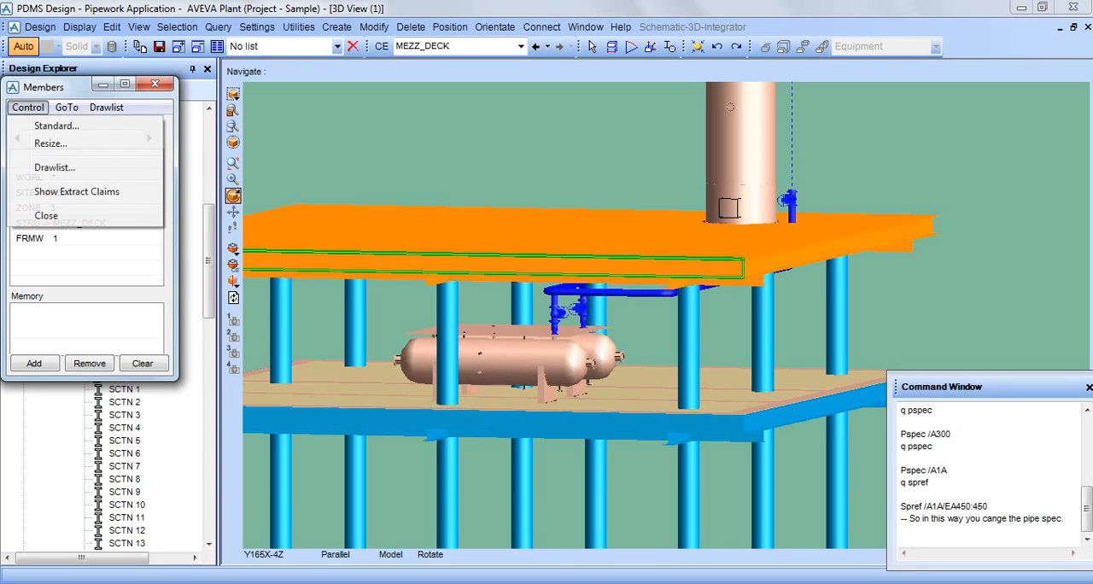
left_click(55, 167)
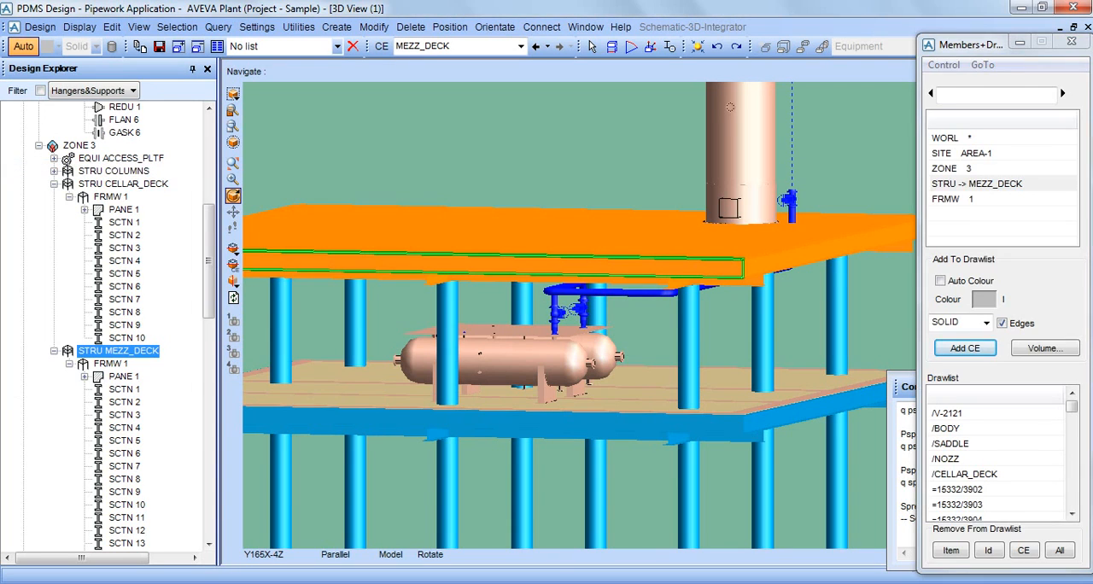
Re-add MEZZ_DECK to the drawlist in royalblue with 50% translucency.
left_click(984, 300)
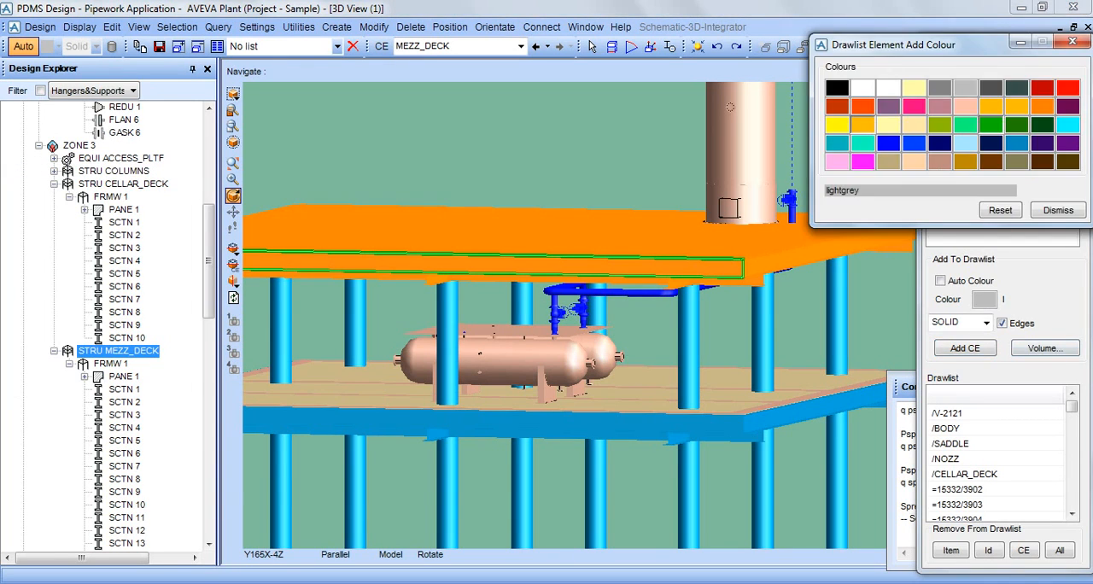
left_click(914, 144)
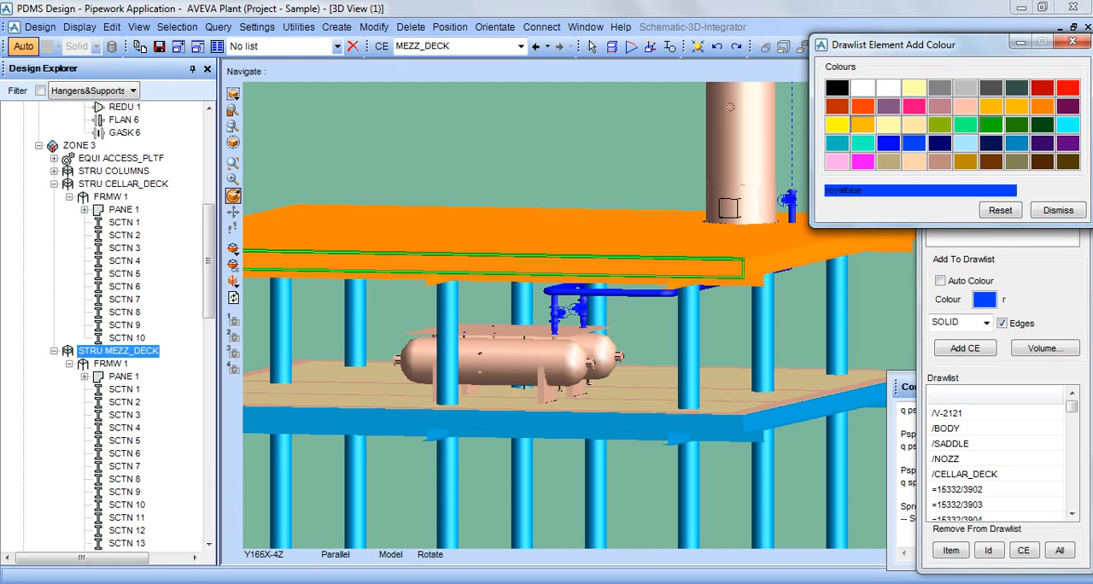
left_click(987, 323)
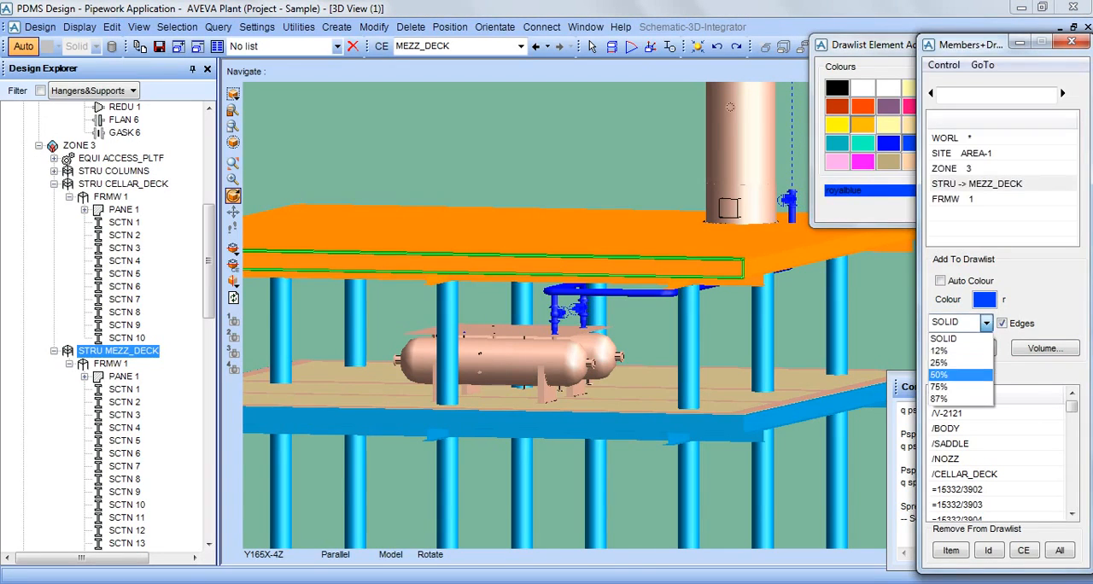
left_click(939, 374)
left_click(965, 348)
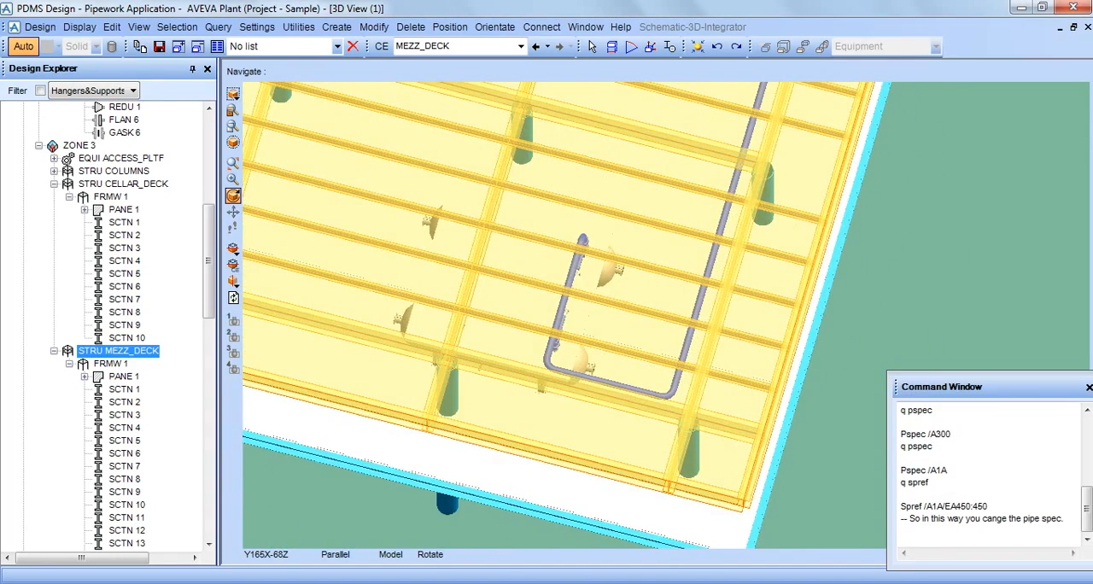
Inspect the vertical vessel and its piping through the translucent mezzanine deck, and select panel 1 of the deck framework.
middle_click_drag(589, 427, 547, 328)
scroll(689, 243, "up", 2)
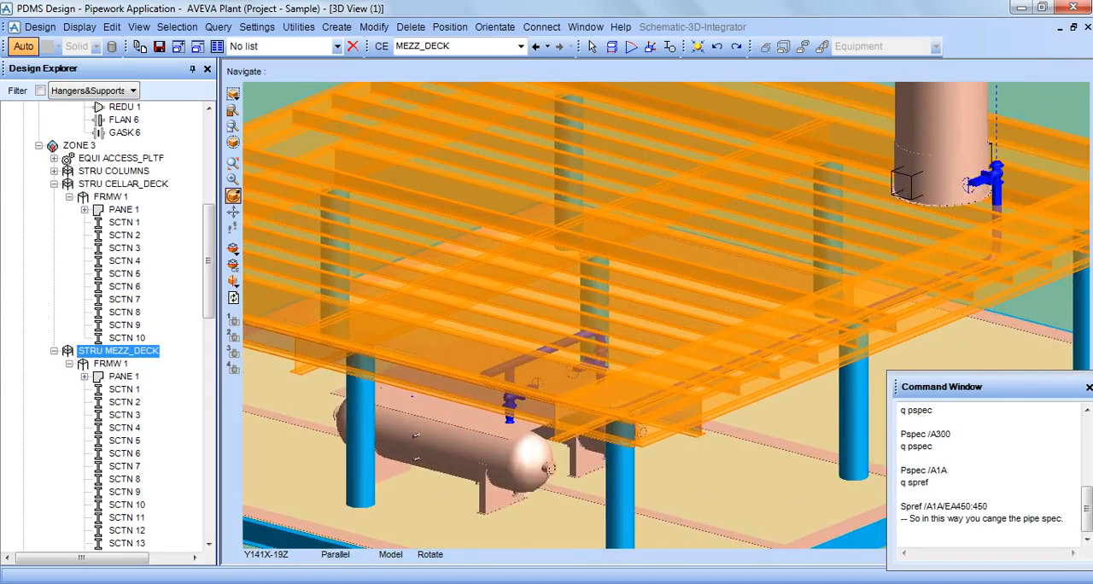
middle_click(945, 225)
middle_click_drag(615, 108, 615, 131)
middle_click(726, 222)
middle_click(680, 227)
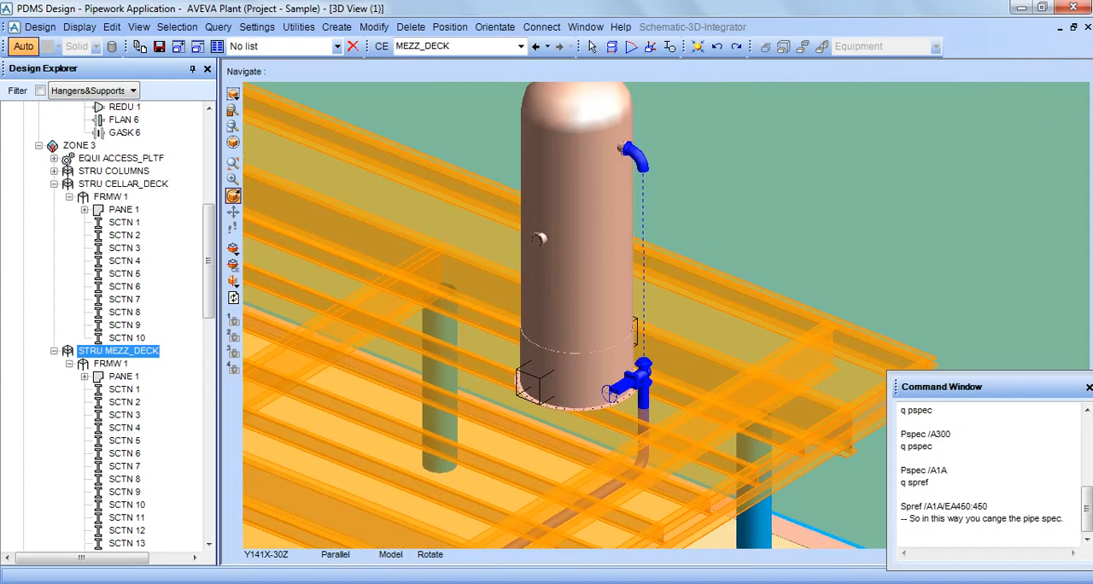
left_click(648, 356)
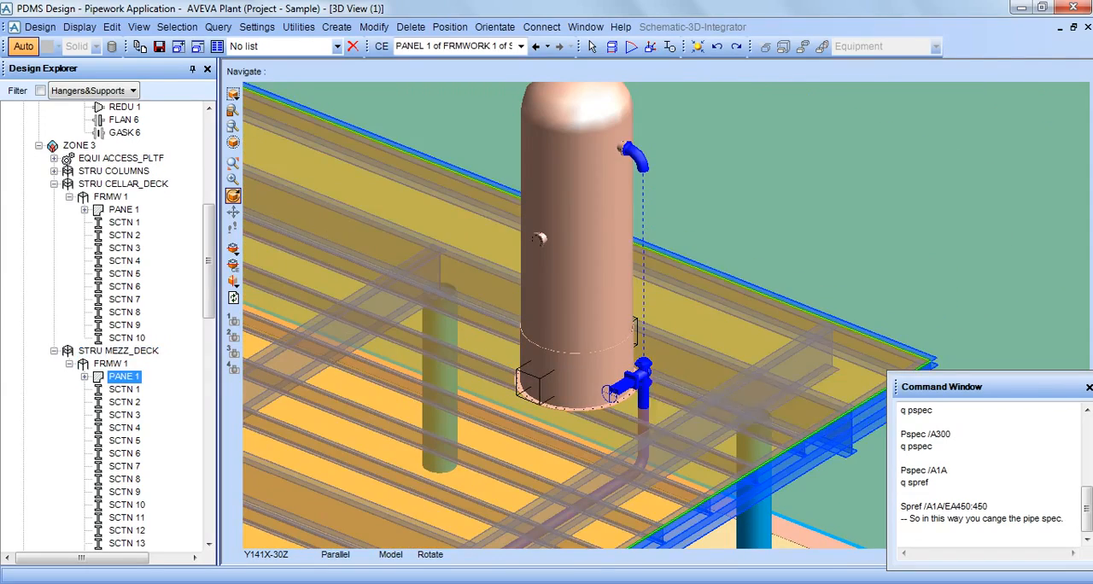
Select flange 2 of branch 1020-PG/B1 above the valve beside the vertical vessel.
middle_click_drag(646, 356, 647, 331)
middle_click(635, 493)
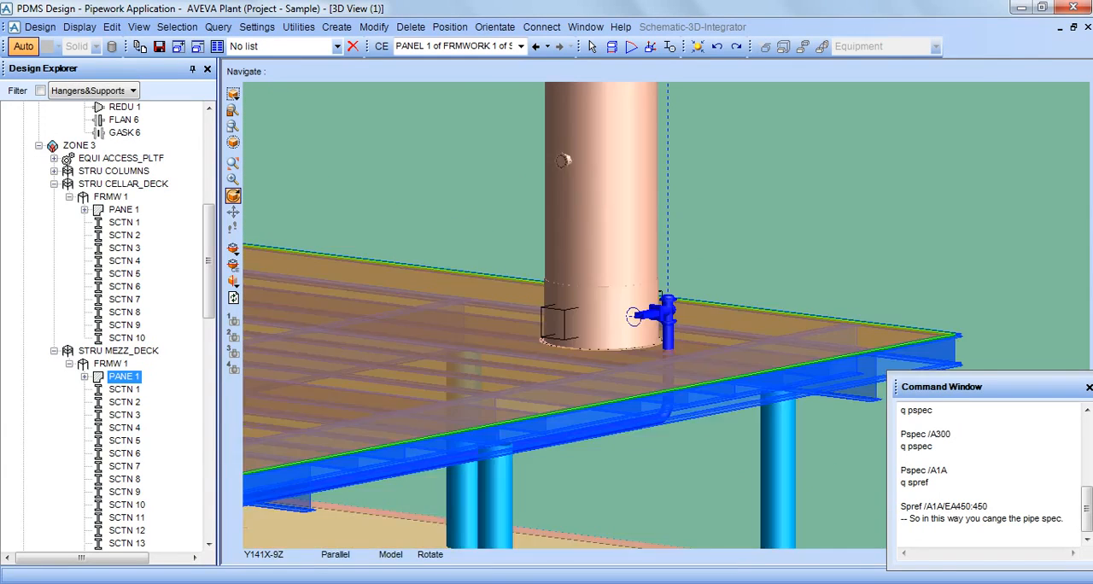
scroll(634, 493, "up", 2)
scroll(671, 313, "up", 2)
left_click(674, 249)
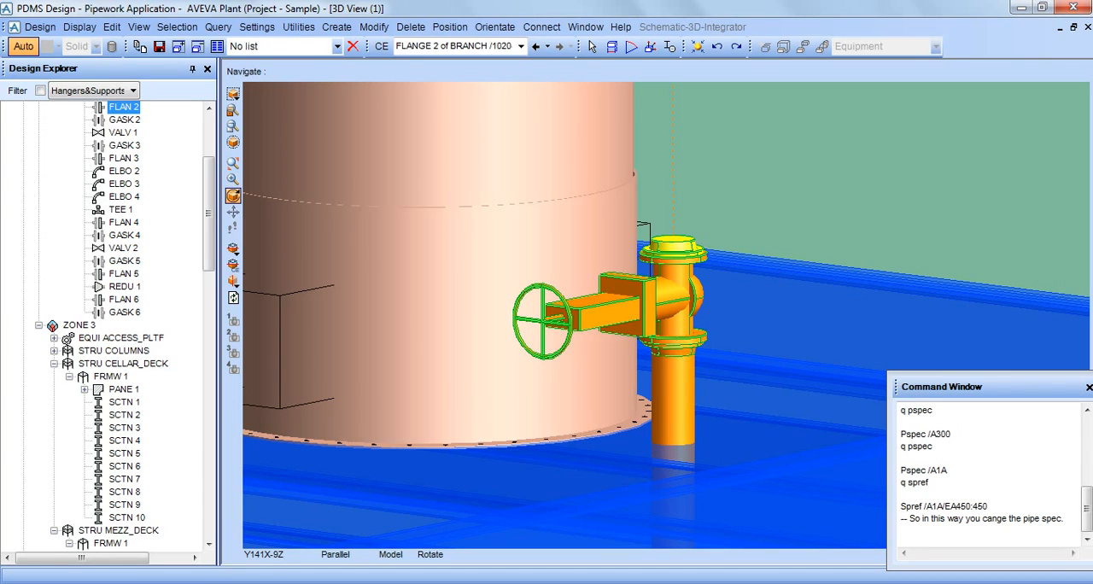
Set backward routing mode from flange 2 of branch 1020-PG/B1 with bac, and position elbow 1 through the flange with nex thro ce.
left_click_drag(210, 195, 209, 154)
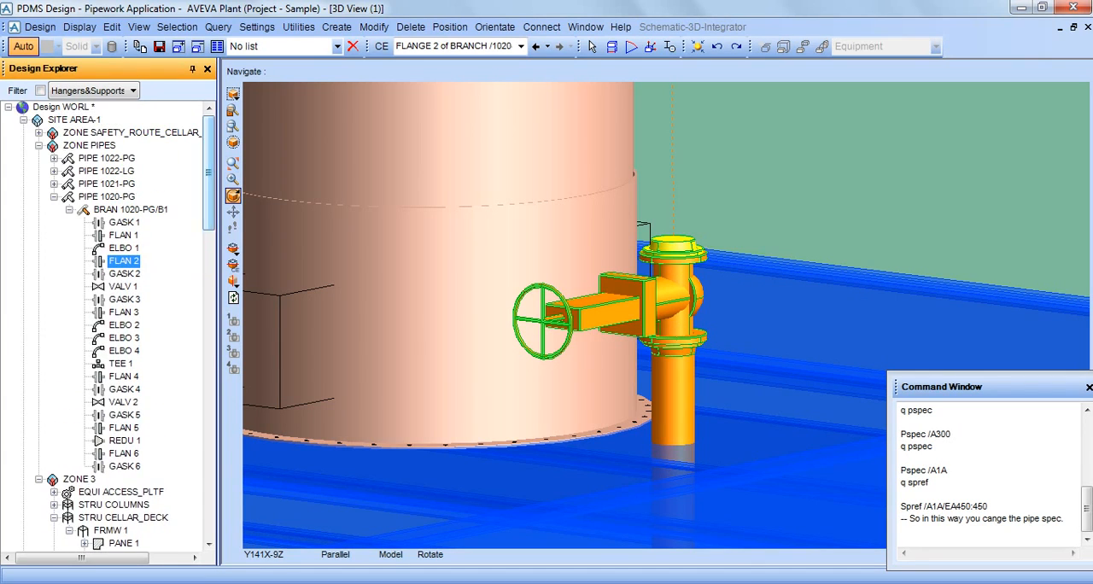
scroll(666, 315, "down", 3)
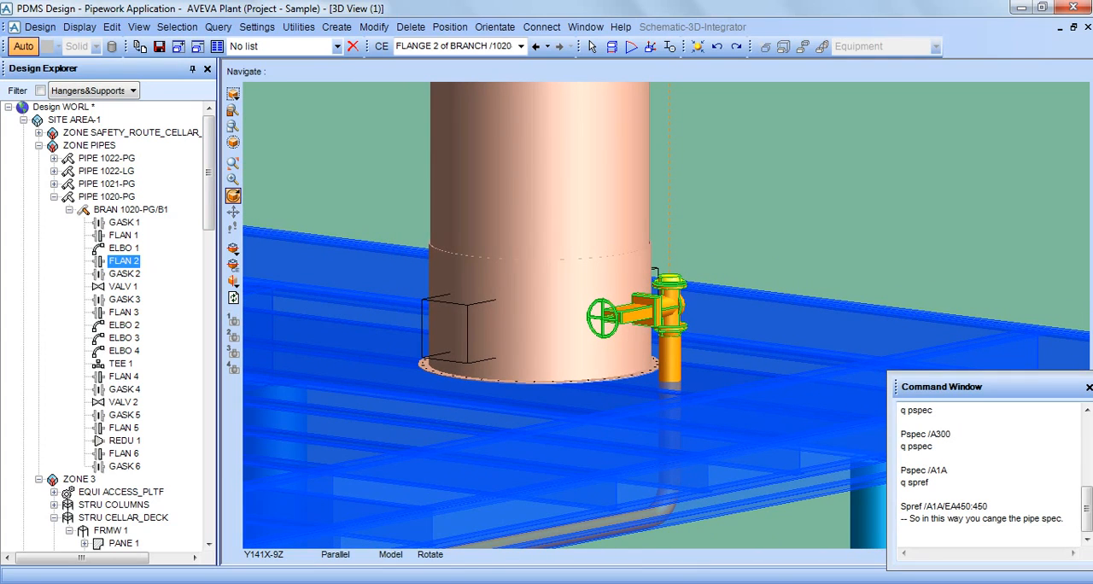
left_click(940, 530)
type("bac")
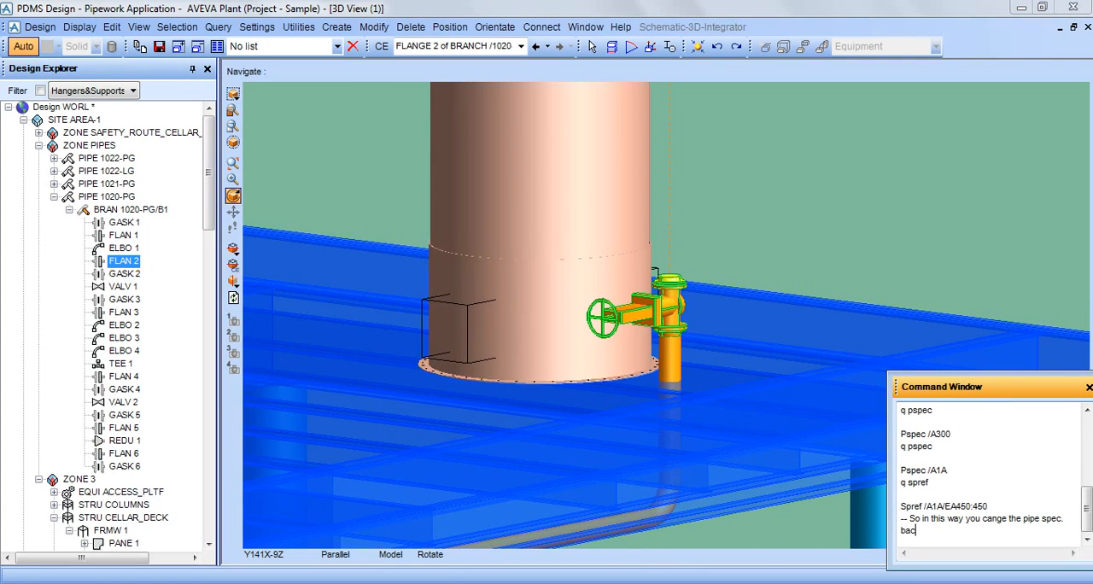
key("Return")
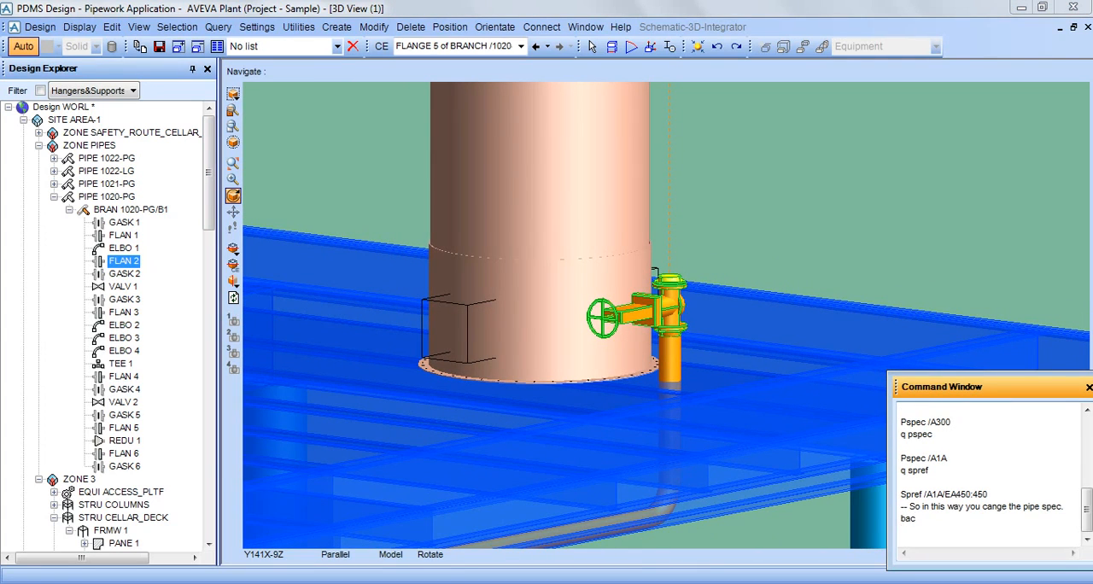
type("nex thro ce")
key("Return")
Examine the pipe run of branch 1020-PG/B1 from the vessel's top nozzle down through the translucent deck, including from above.
middle_click(1013, 239)
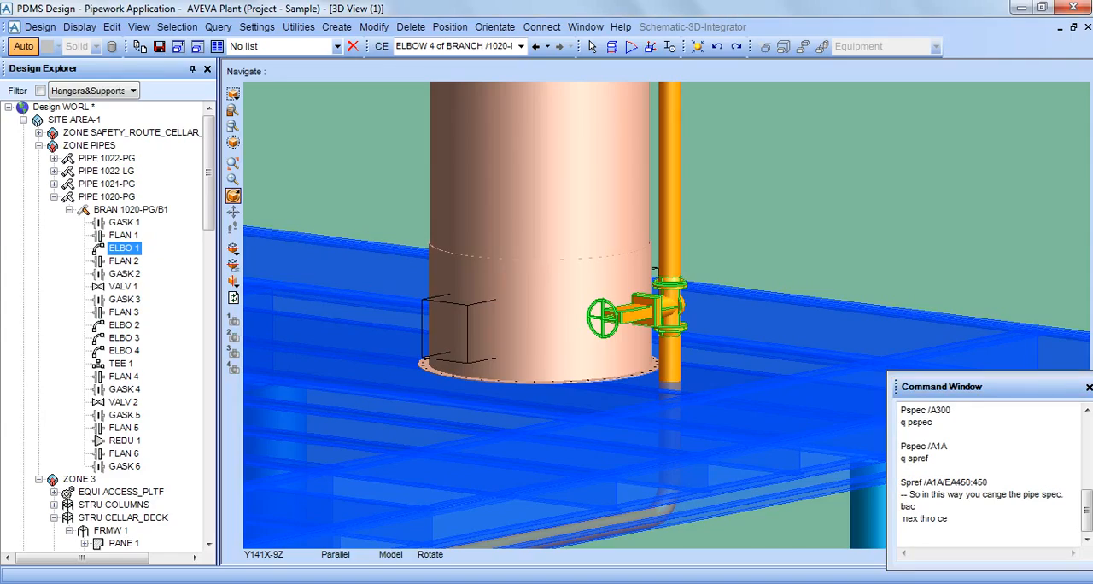
scroll(1012, 239, "down", 8)
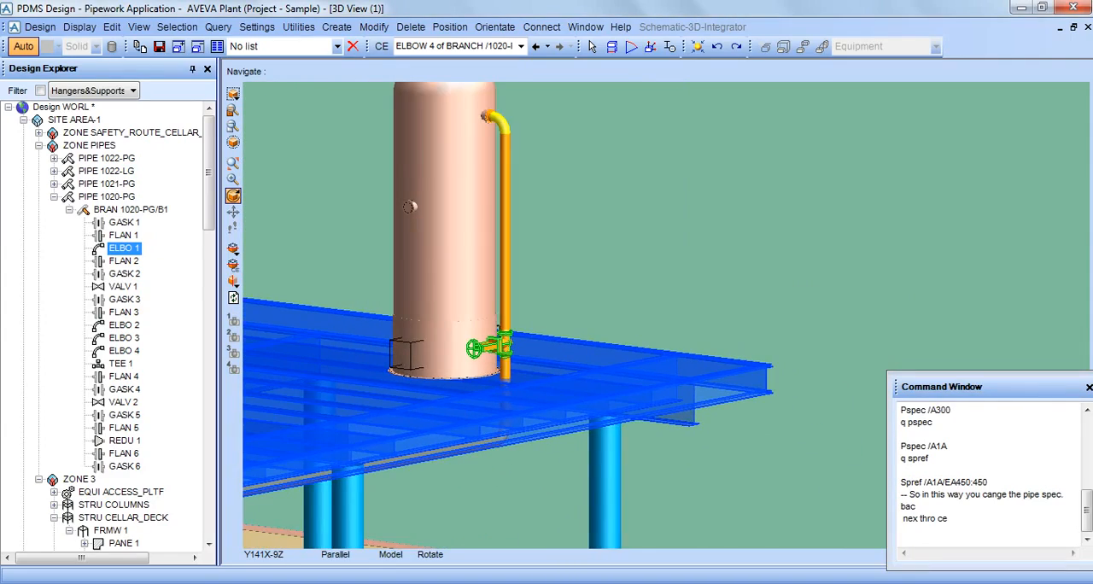
middle_click_drag(666, 256, 666, 341)
middle_click(531, 222)
scroll(532, 222, "down", 4)
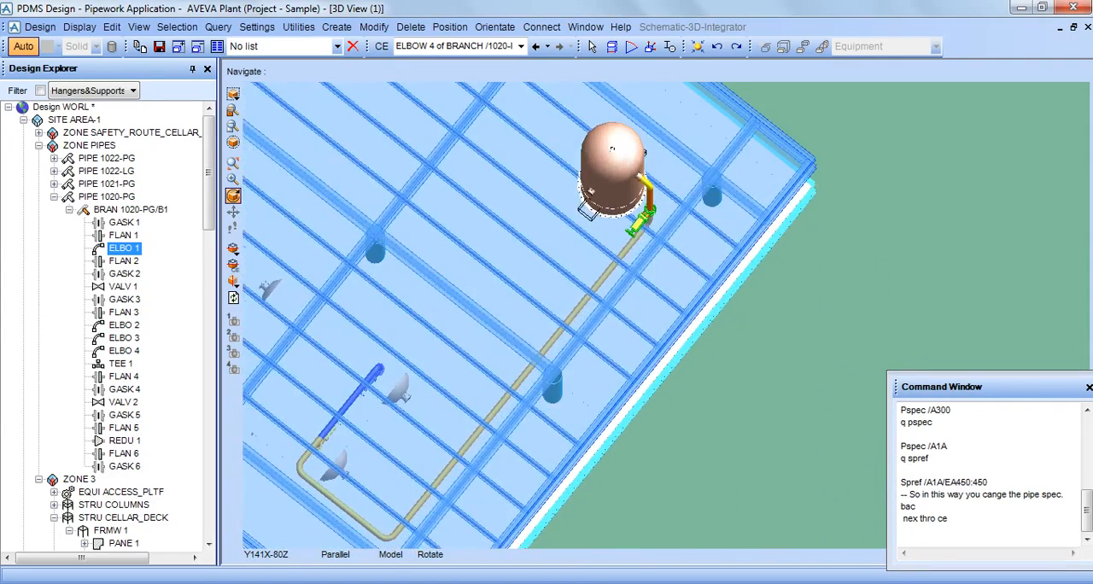